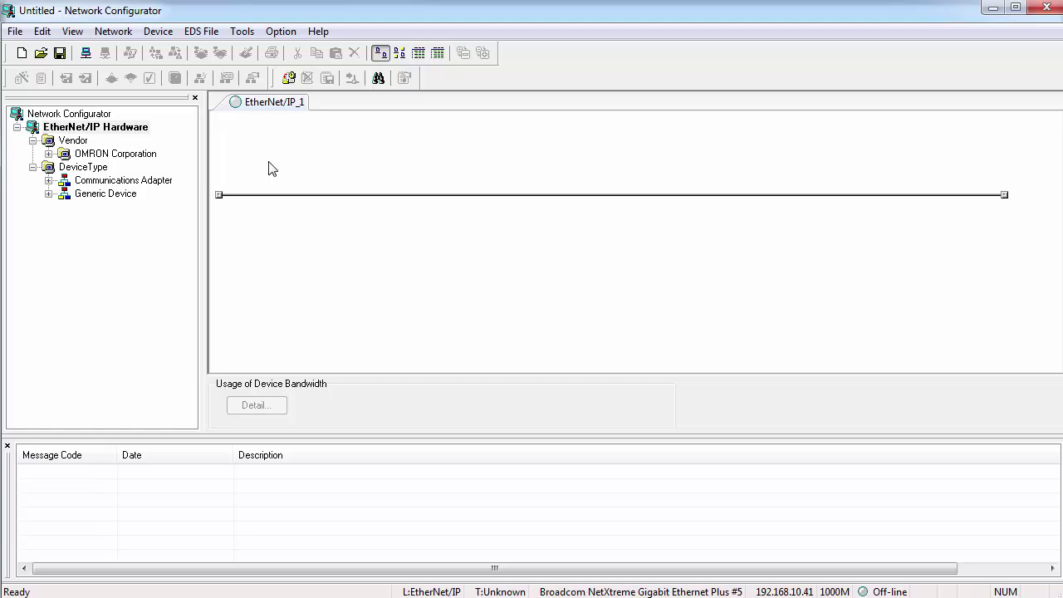
Step: Go online through network port TCP:2, using the existing EtherNet/IP_1 network as the target
click(86, 53)
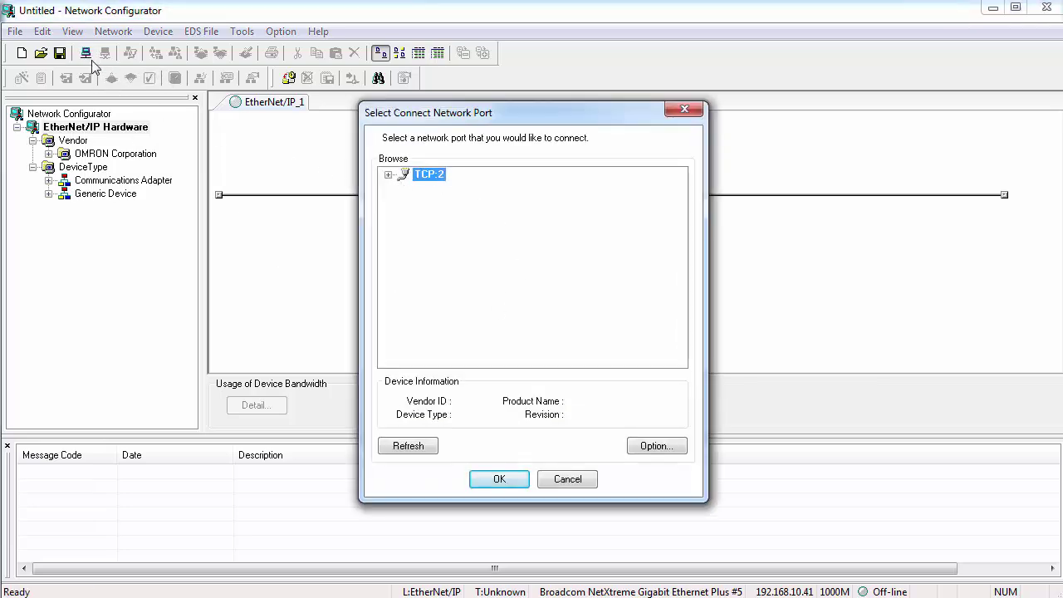
click(501, 482)
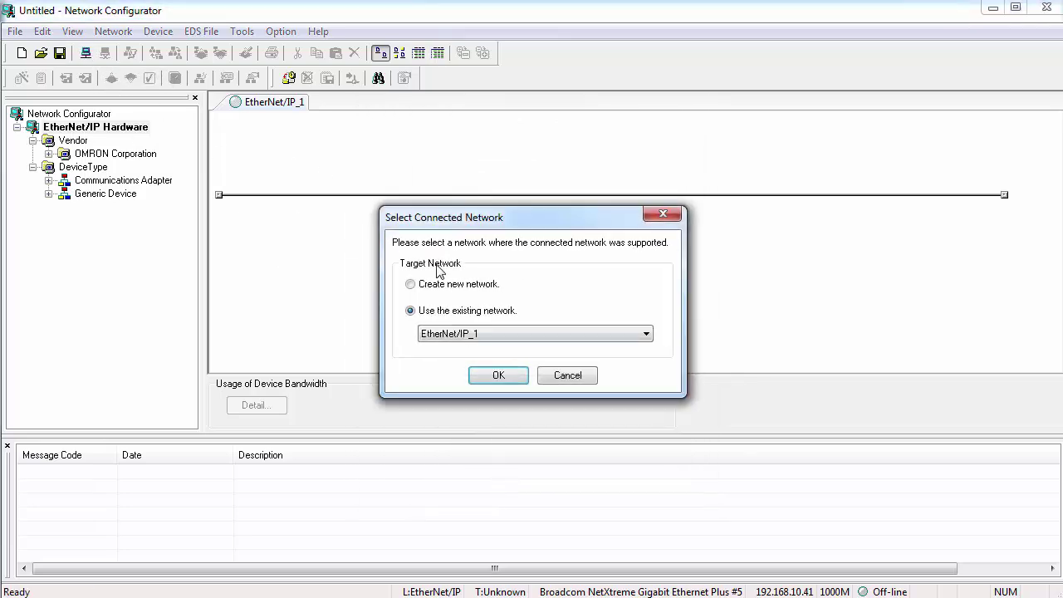
click(501, 378)
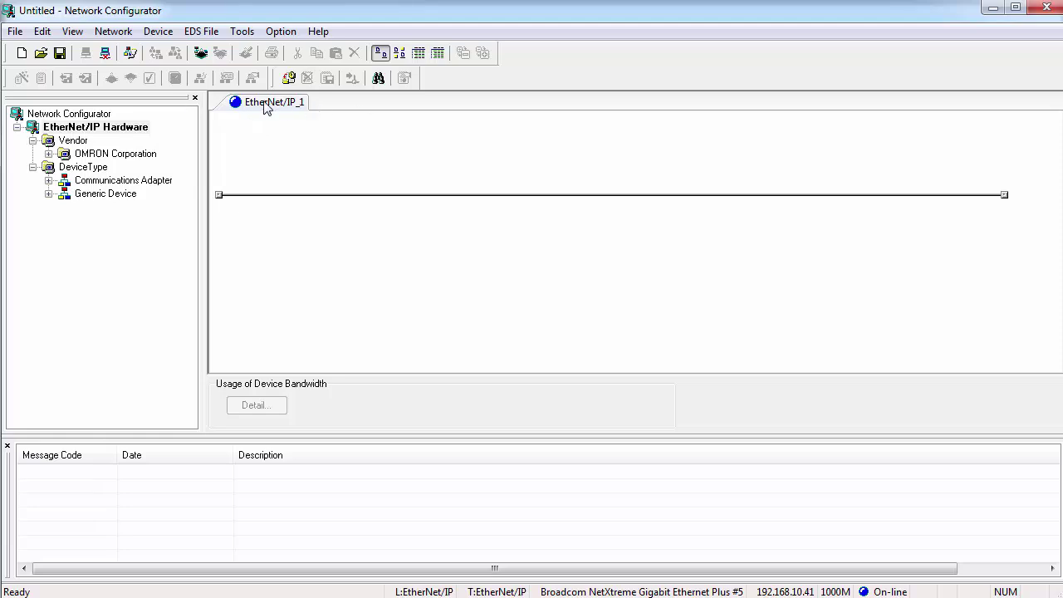
Step: Upload the network parameters into the current document from the target device 192.168.10.225
click(201, 54)
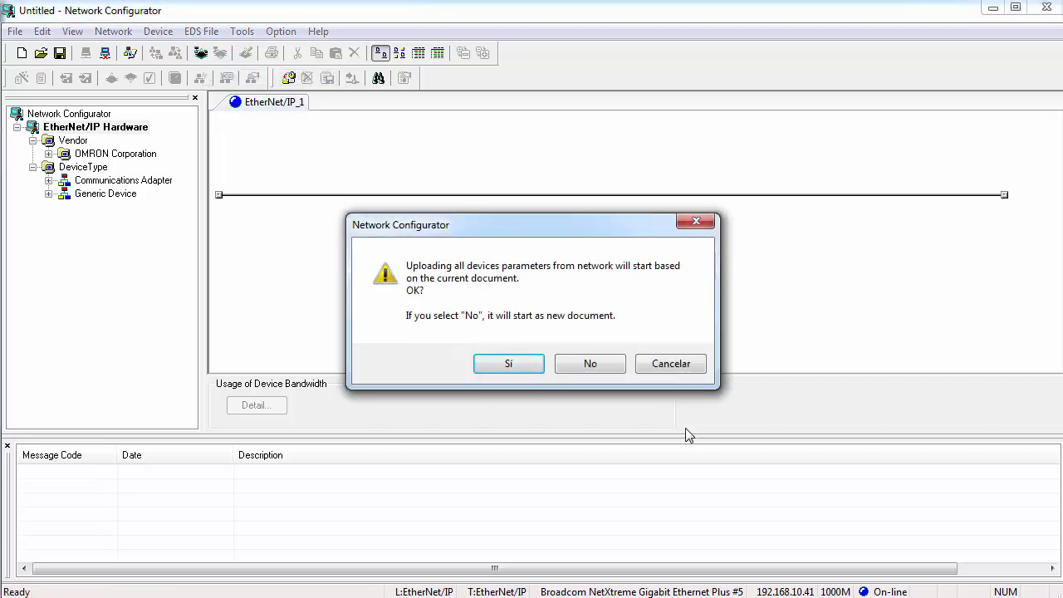
click(518, 365)
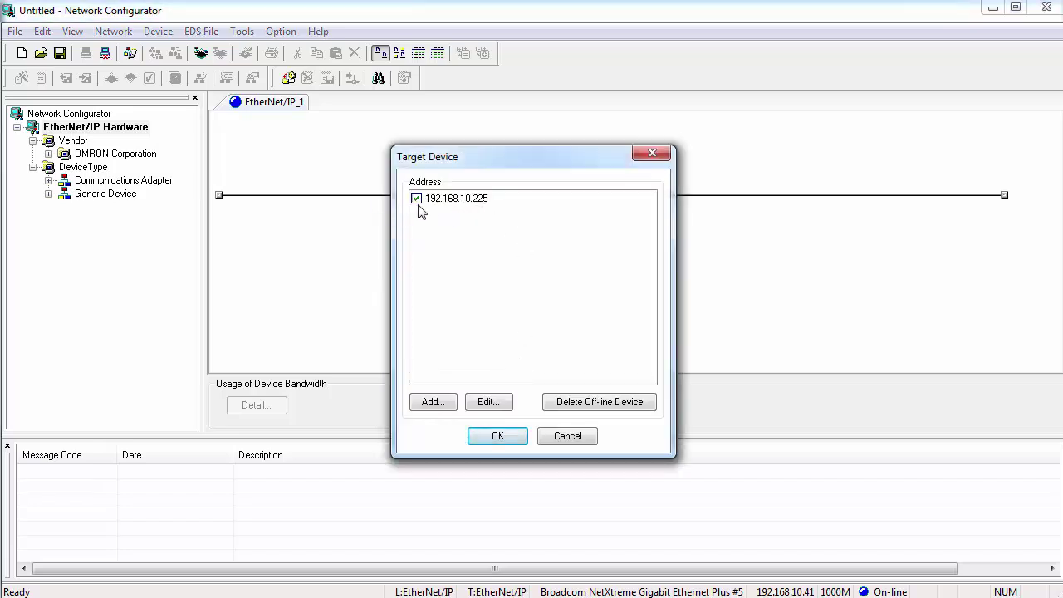
click(502, 440)
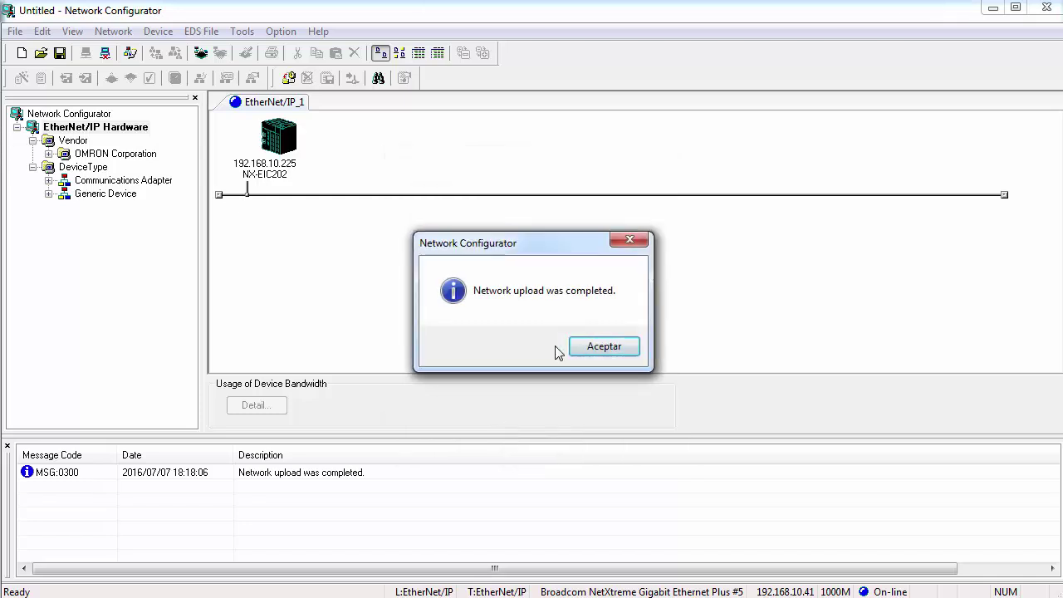
click(604, 347)
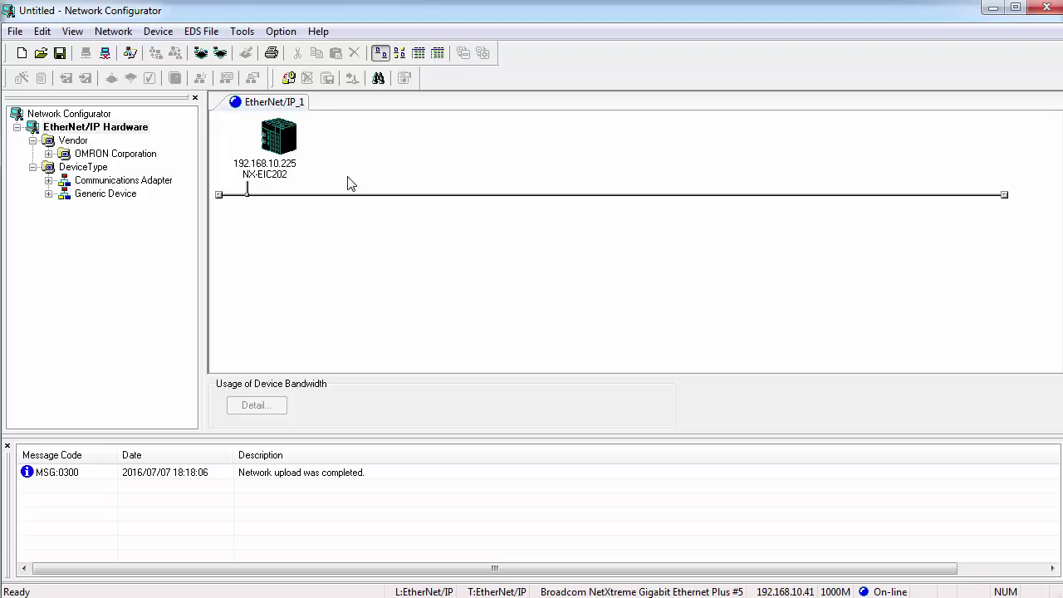
Step: Start a new network configuration without saving the current one and go offline
click(22, 52)
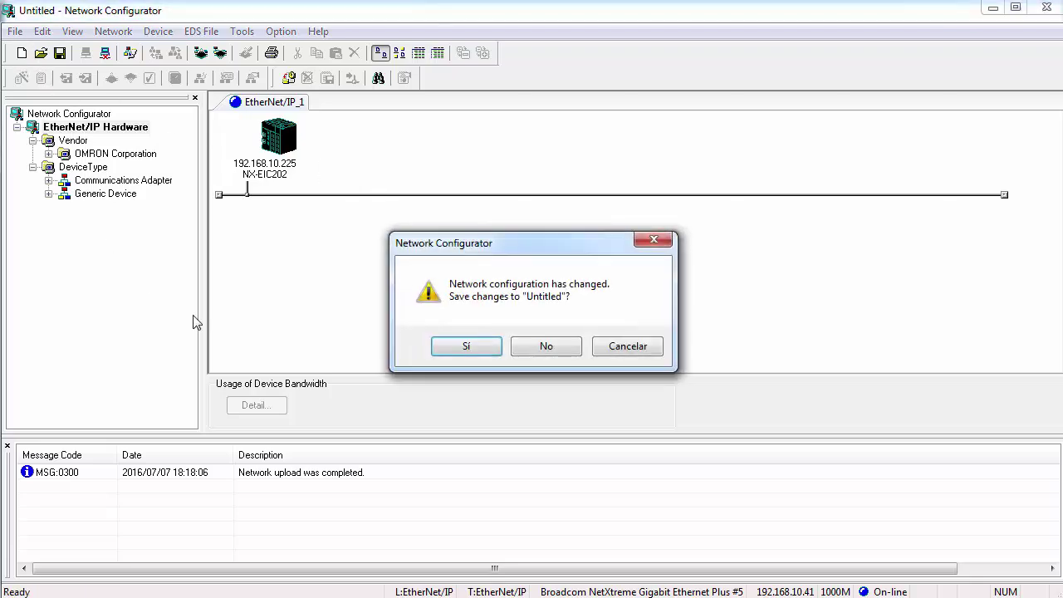
click(568, 352)
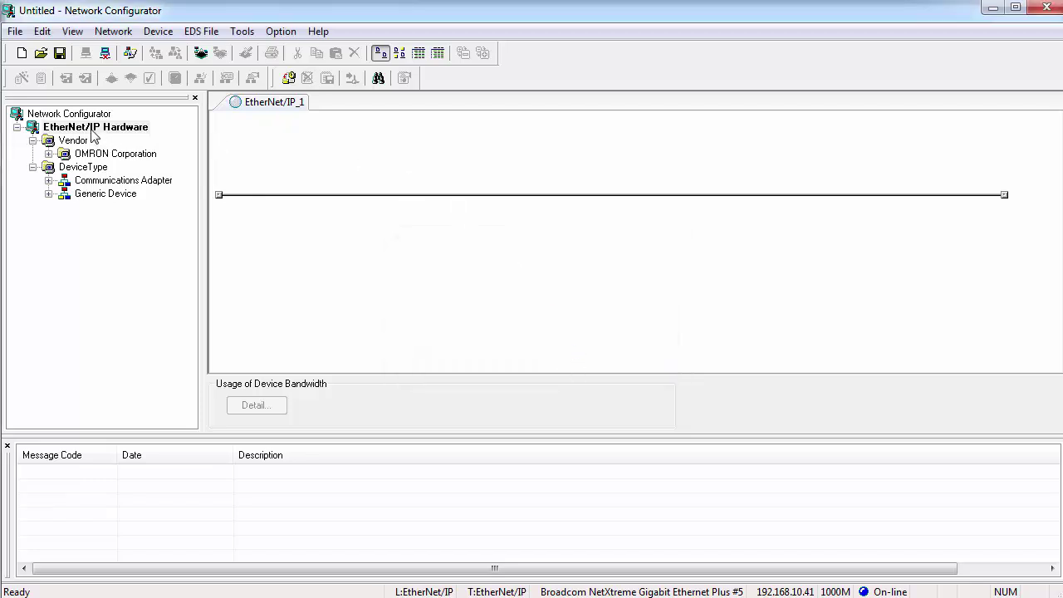
click(105, 53)
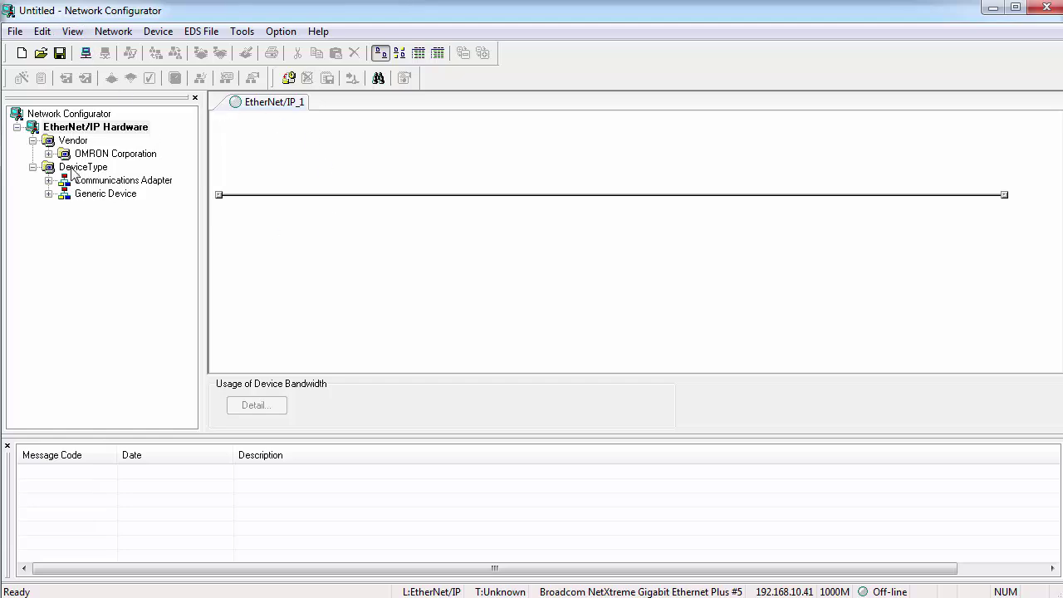
Step: Add an NX-EIC202 from OMRON's communications adapters to the EtherNet/IP_1 network
click(48, 153)
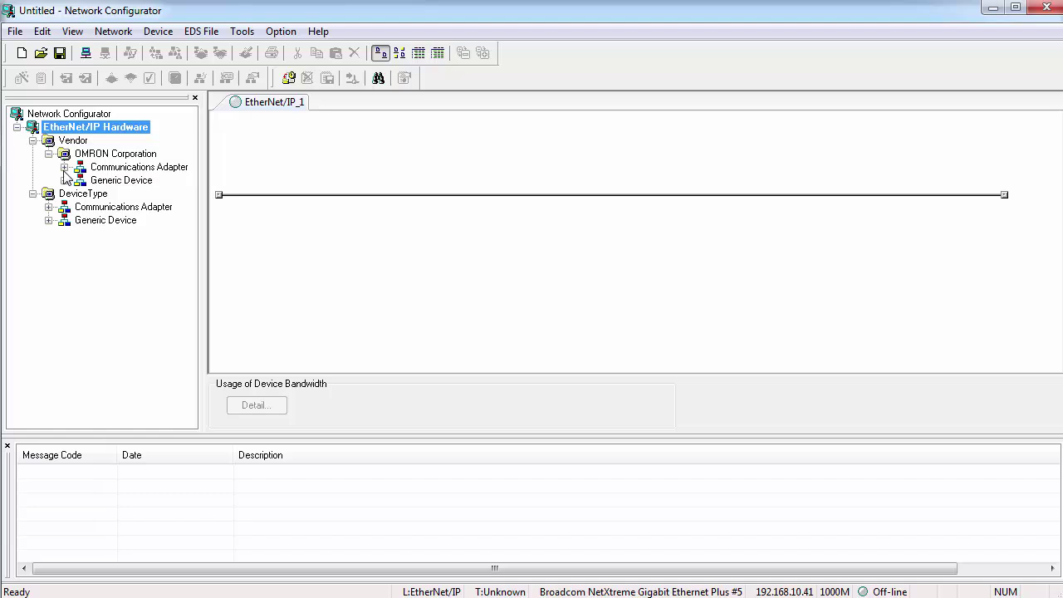
click(64, 167)
drag(192, 187, 192, 332)
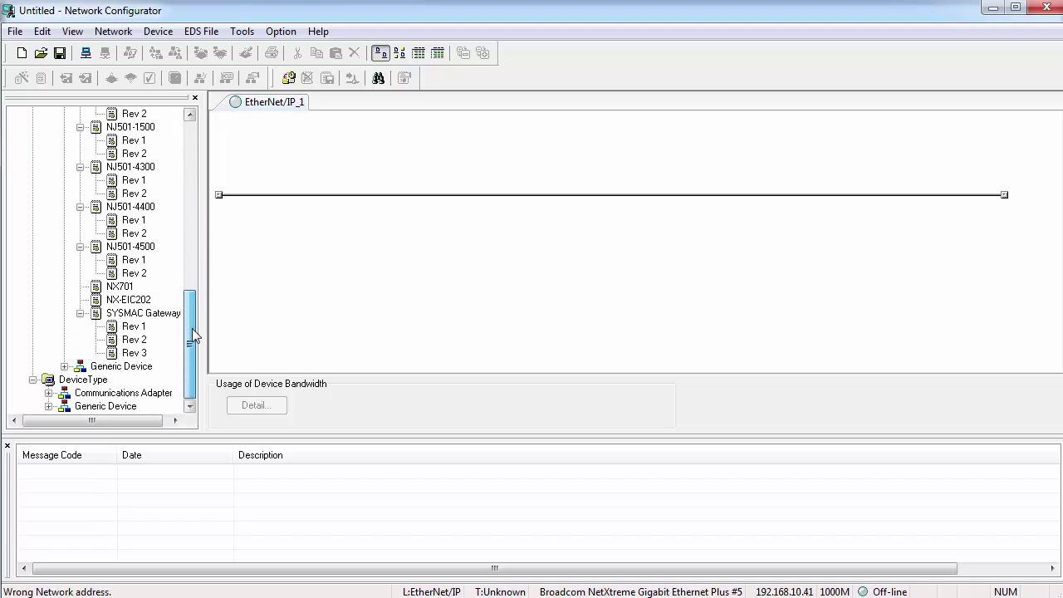
click(124, 301)
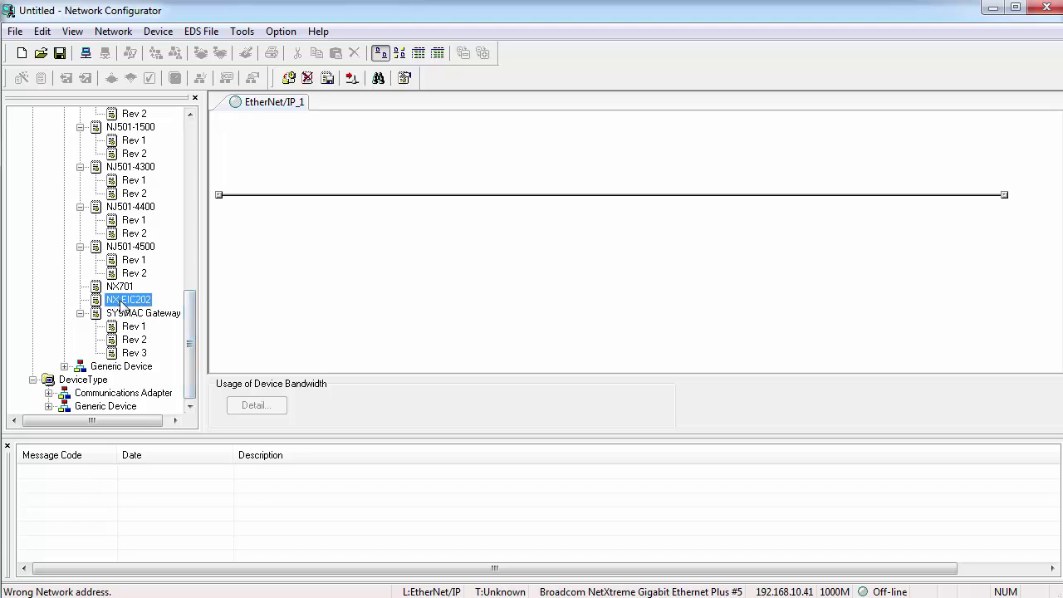
drag(121, 306, 274, 141)
click(315, 212)
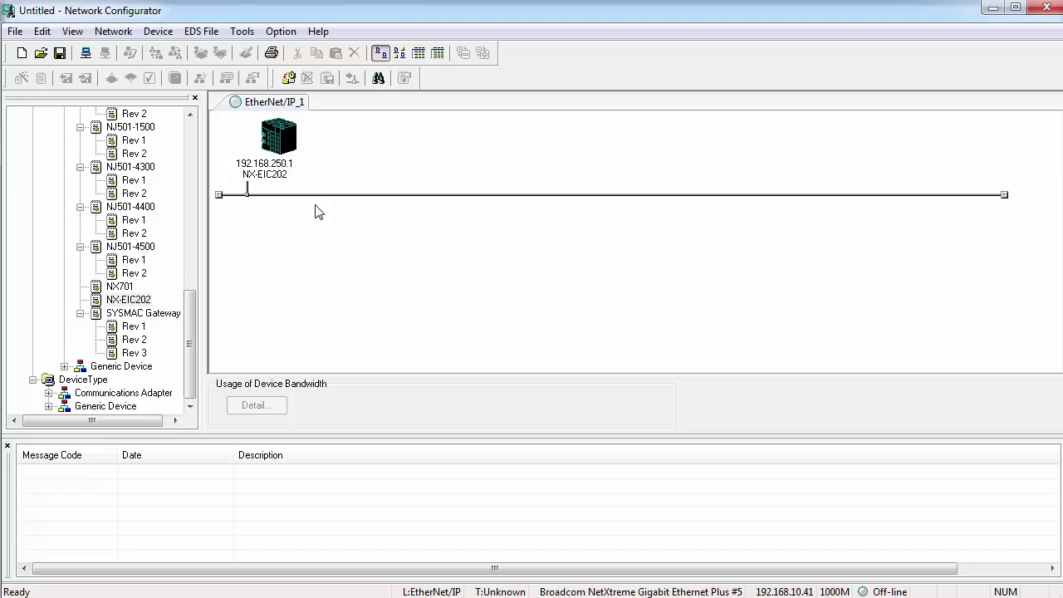
Step: Change the NX-EIC202's node address to 192.168.10.225
right_click(283, 171)
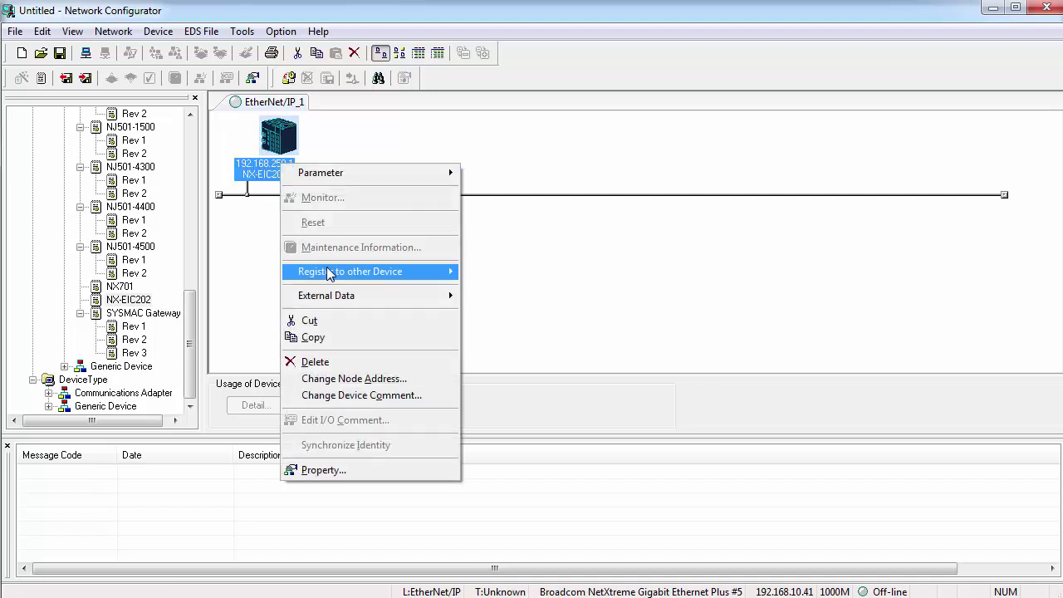
click(330, 378)
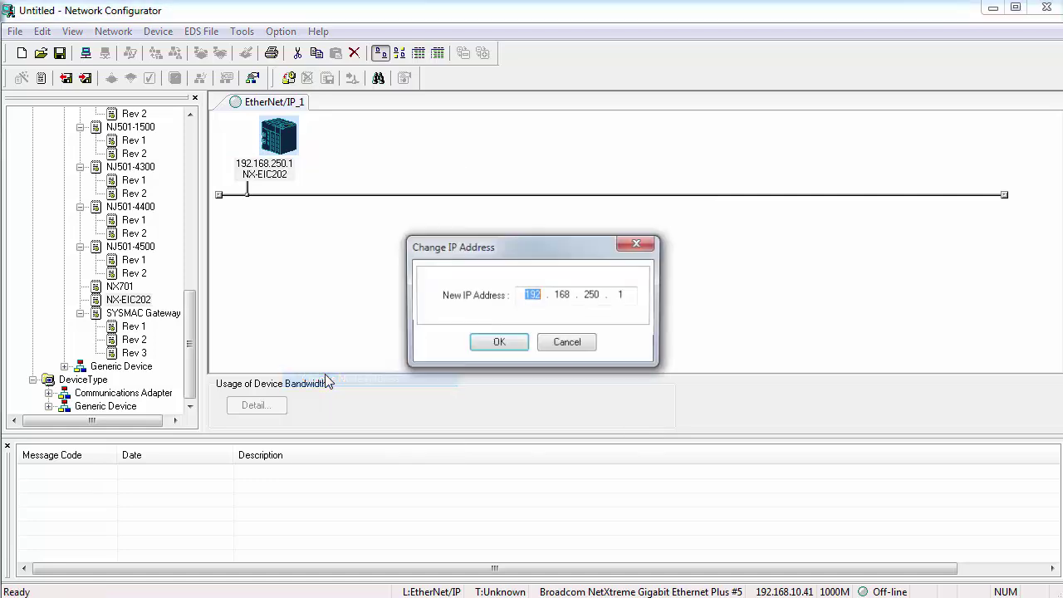
double_click(589, 295)
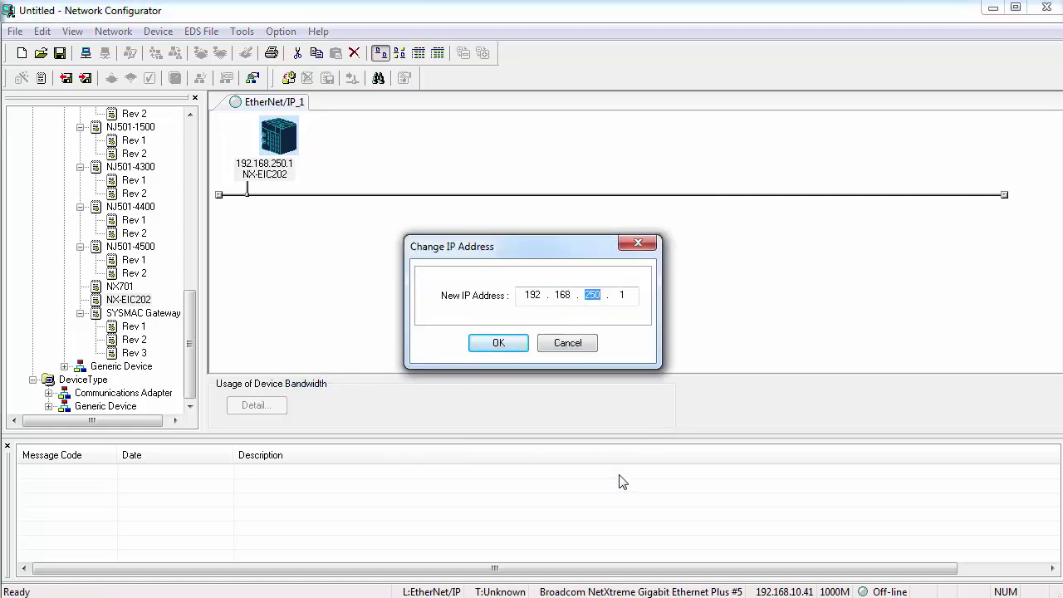
text(10)
key(period)
text(225)
click(498, 342)
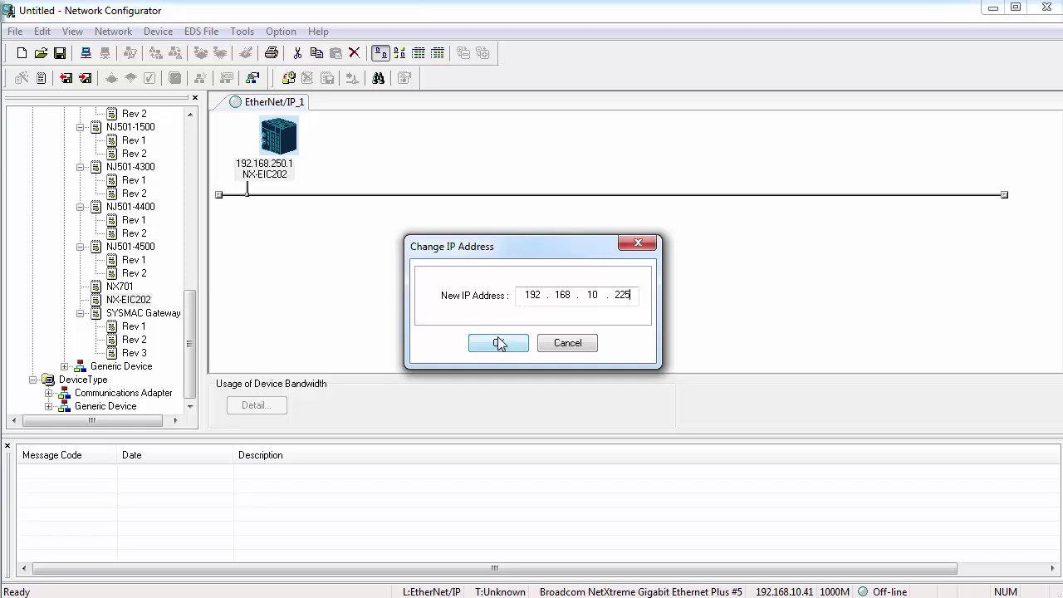
Step: Edit the NX-EIC202's device parameters and set 0001 Total Input Size to 4
right_click(279, 138)
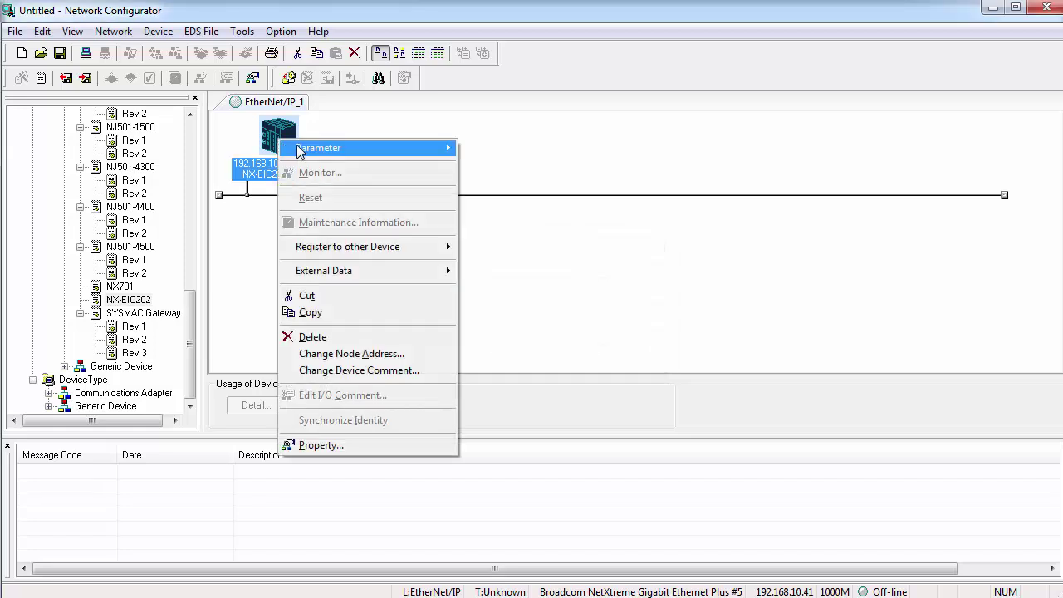
mouse_move(301, 149)
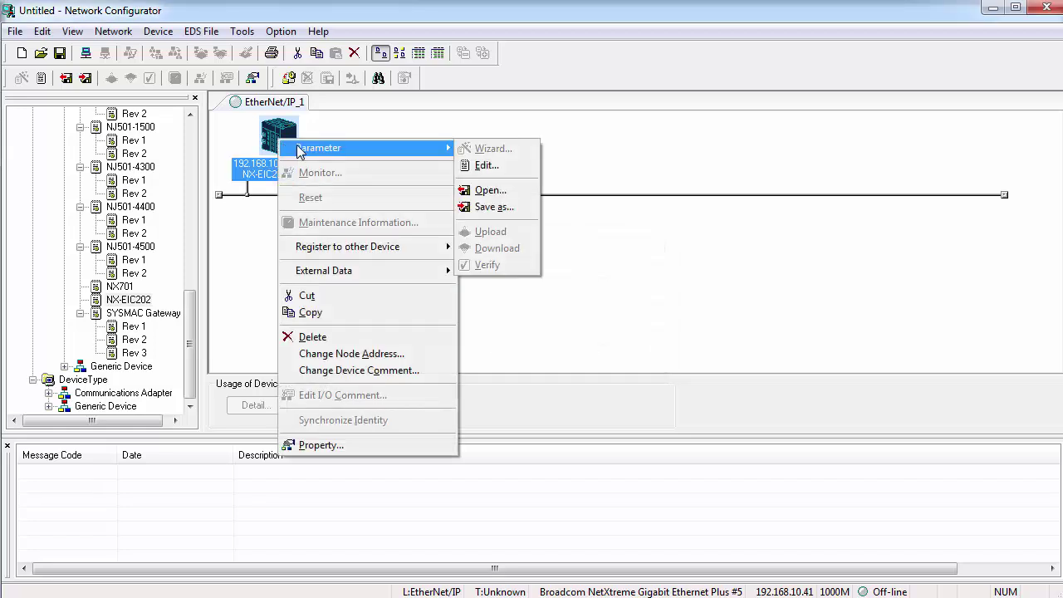
click(486, 165)
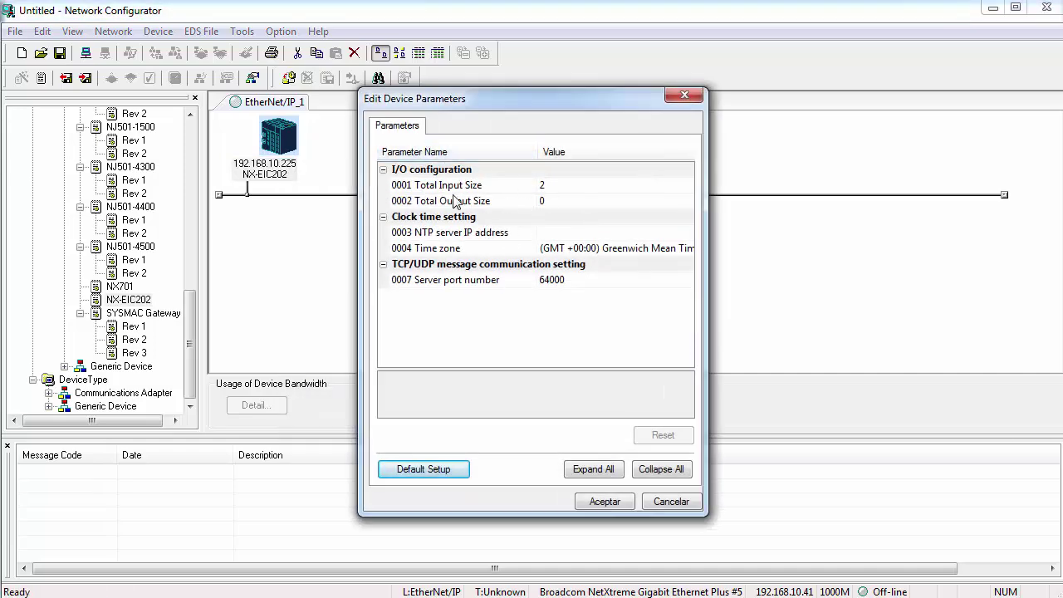
click(453, 201)
click(461, 187)
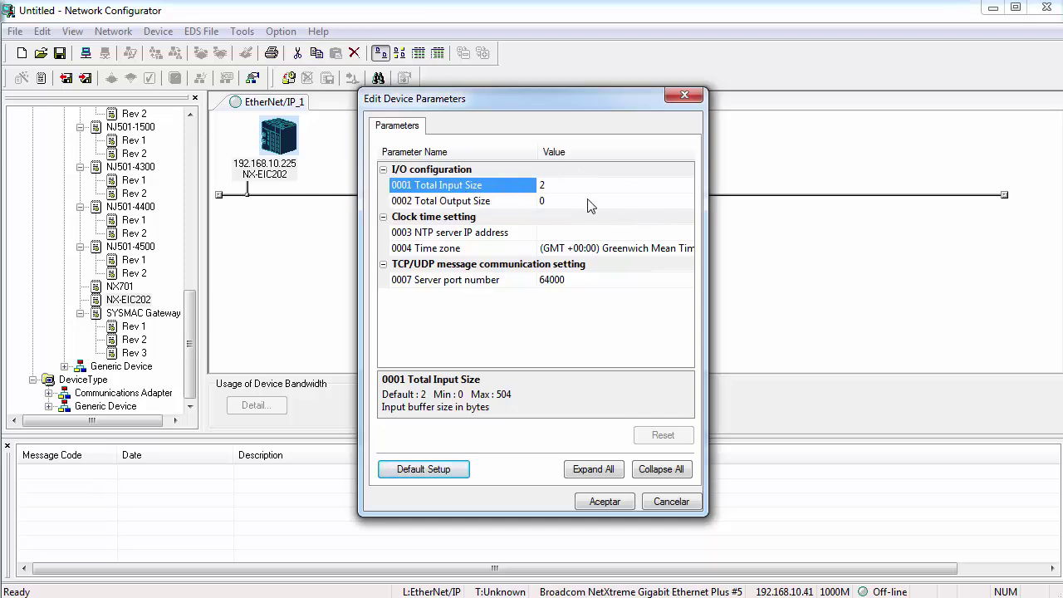
key(BackSpace)
text(4)
Step: Set 0002 Total Output Size to 2 and accept the edited device parameters
click(588, 200)
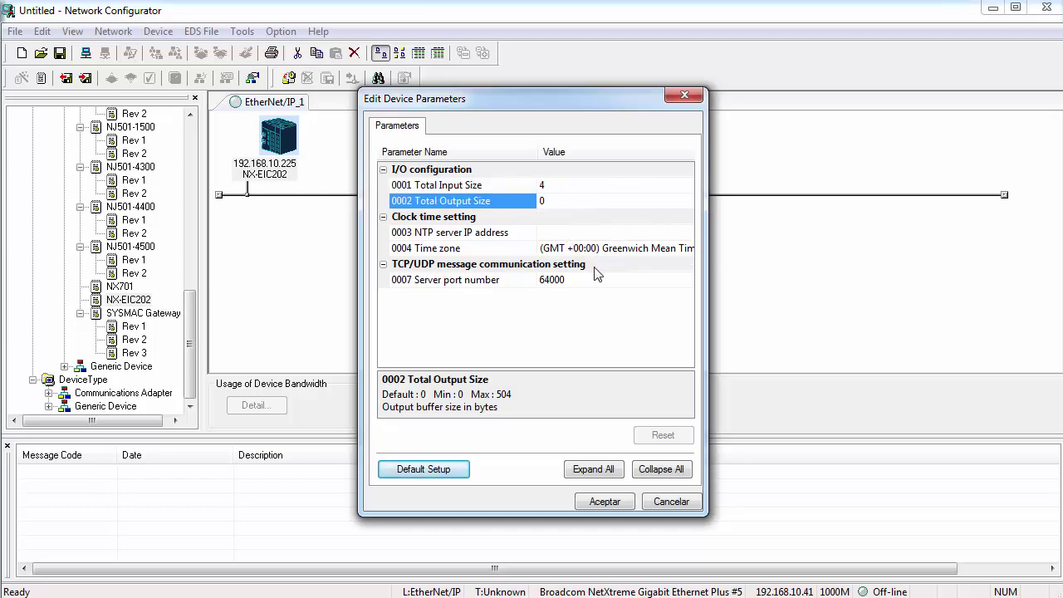
key(BackSpace)
text(2)
click(567, 283)
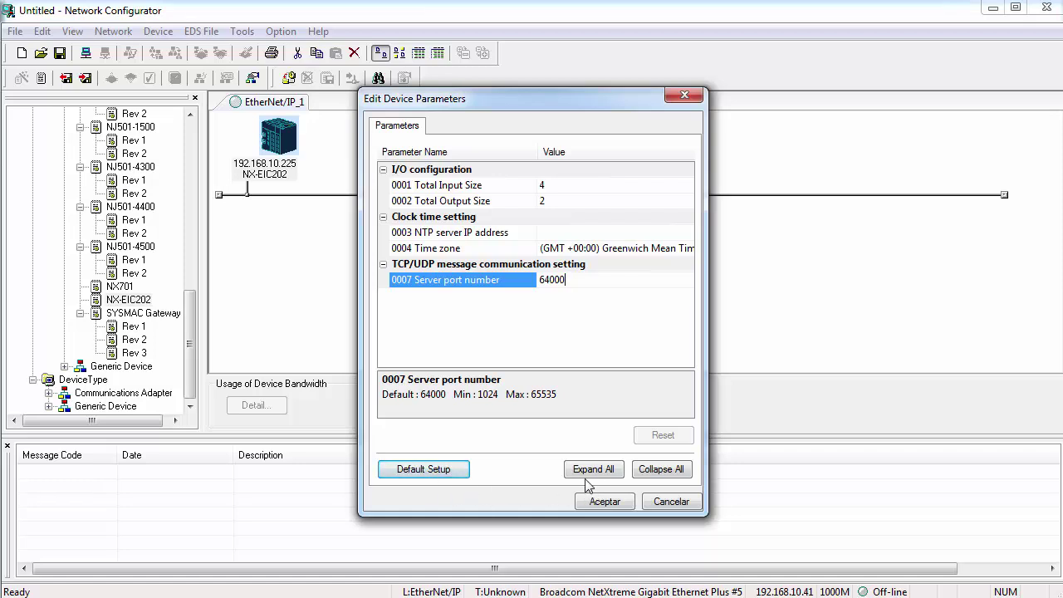
click(604, 501)
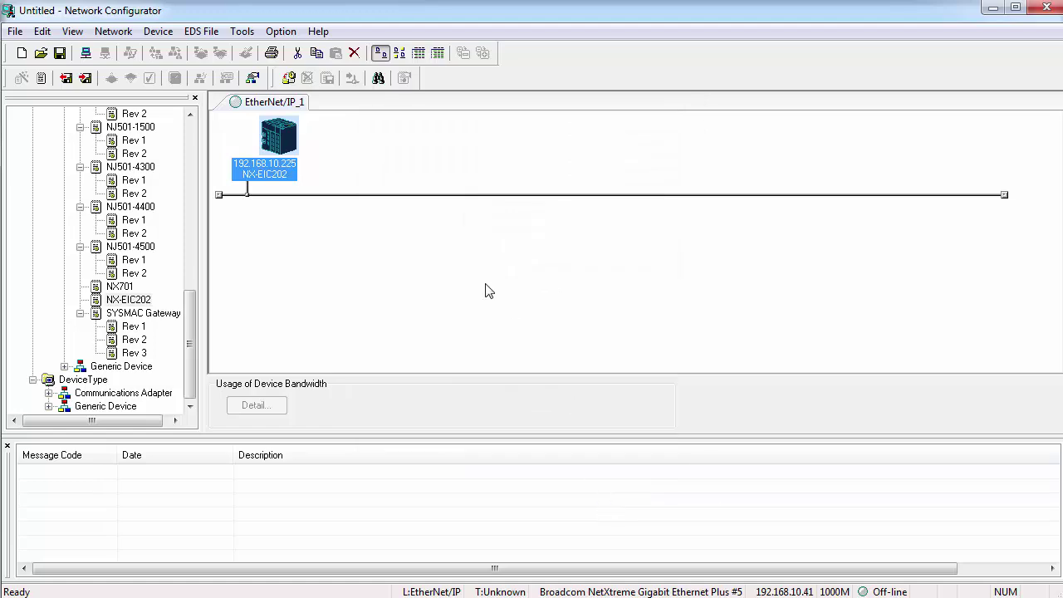
click(324, 184)
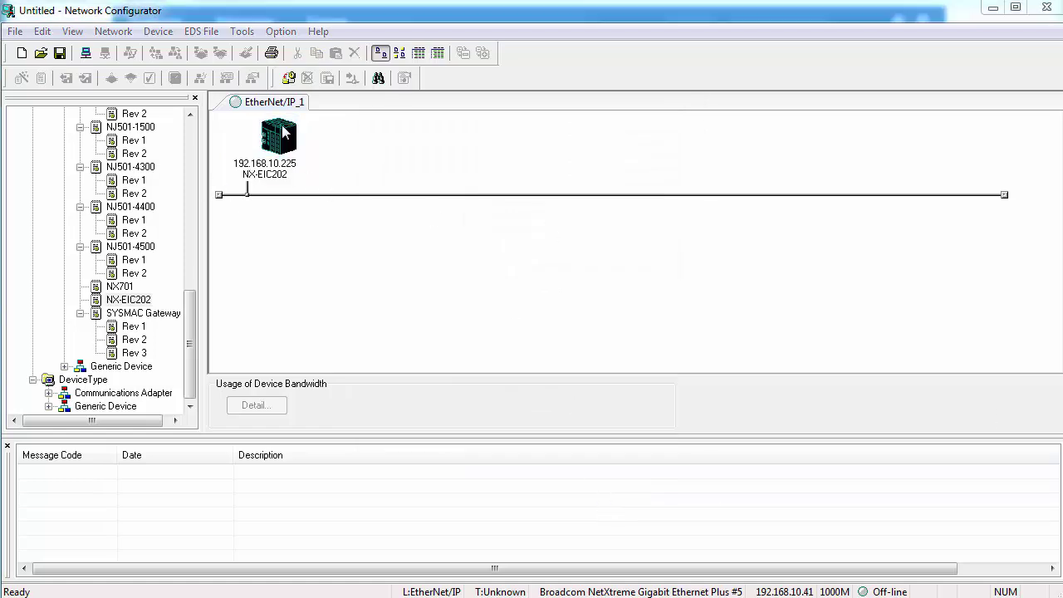
Step: Go online through port TCP:2 on the existing EtherNet/IP_1 network and download the device parameters to the NX-EIC202
click(86, 53)
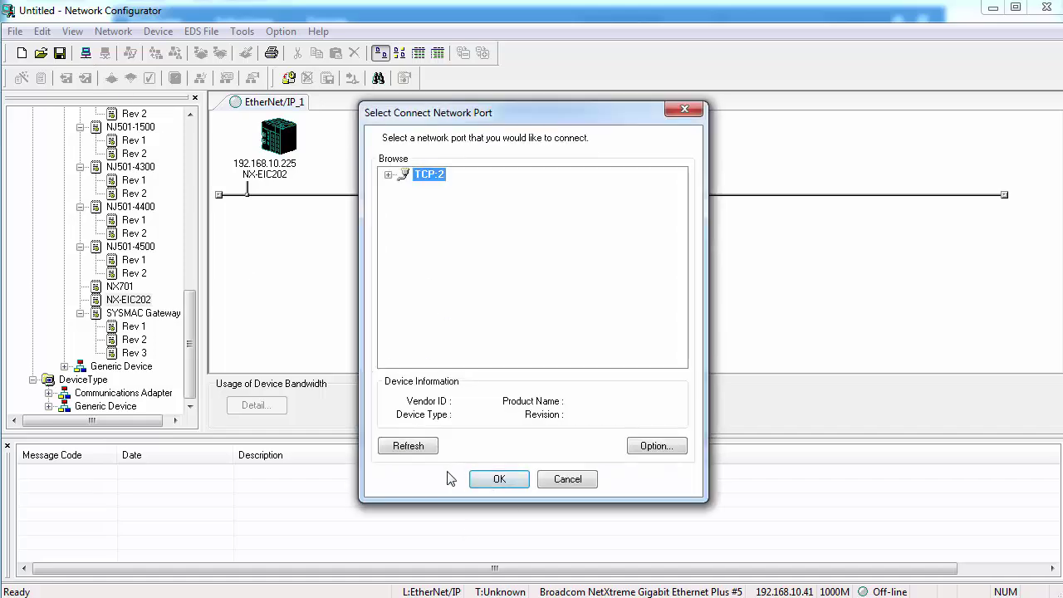
click(502, 481)
click(498, 374)
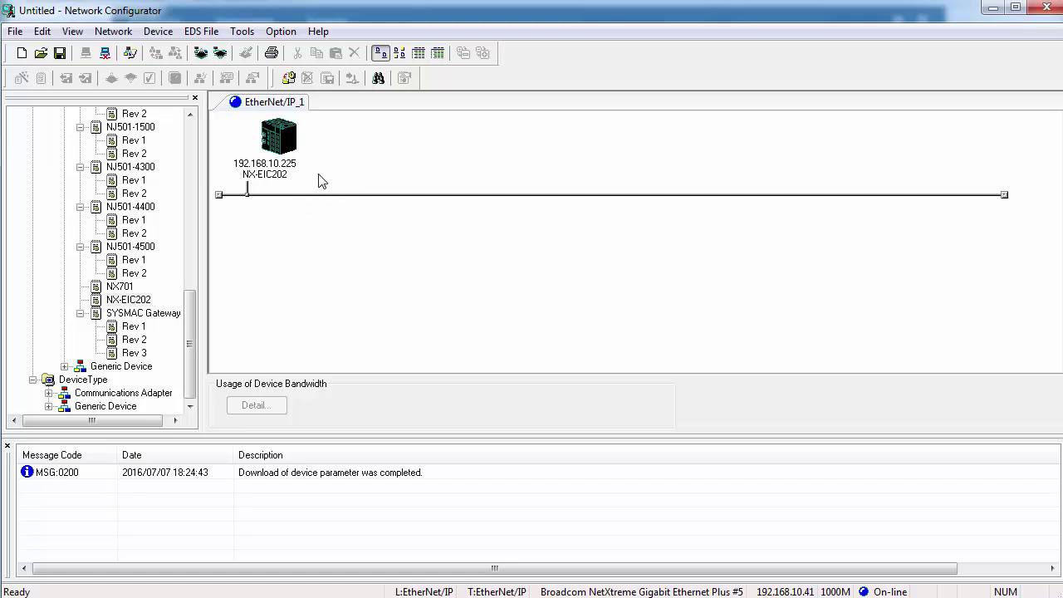
key(alt+t)
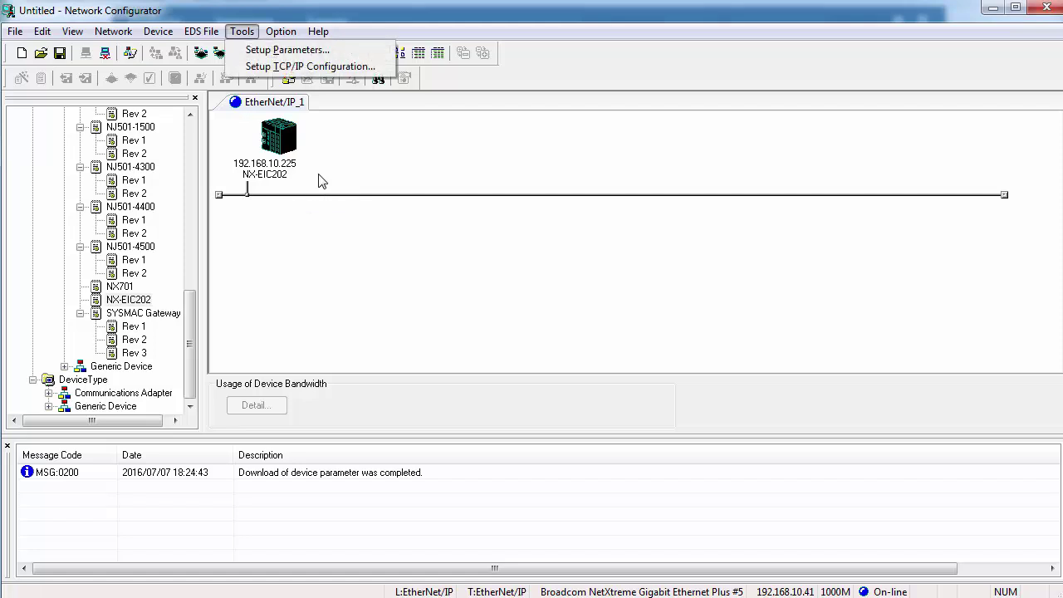
key(Down)
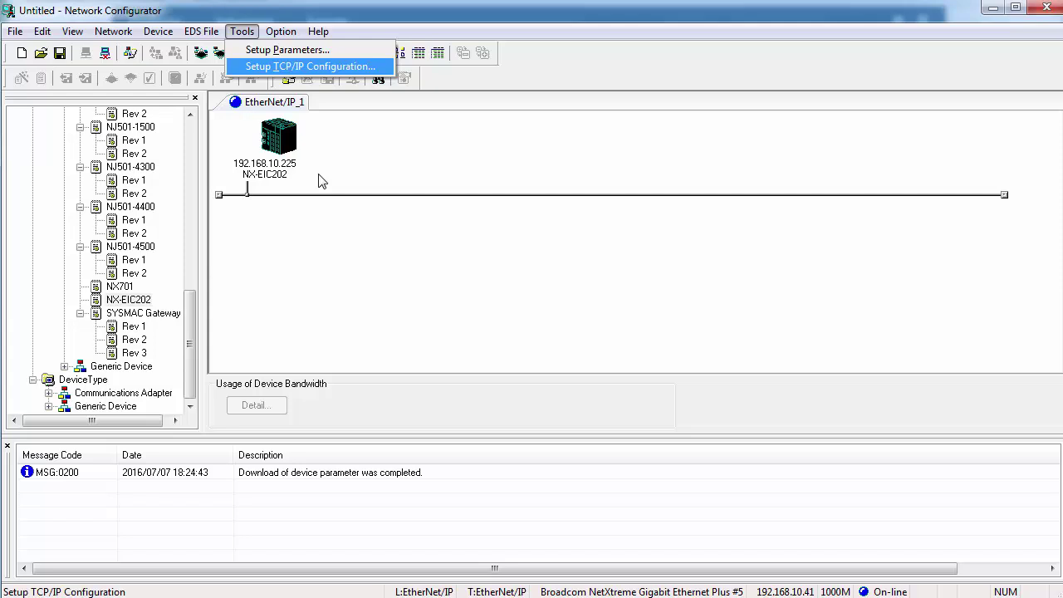
key(Up)
key(Return)
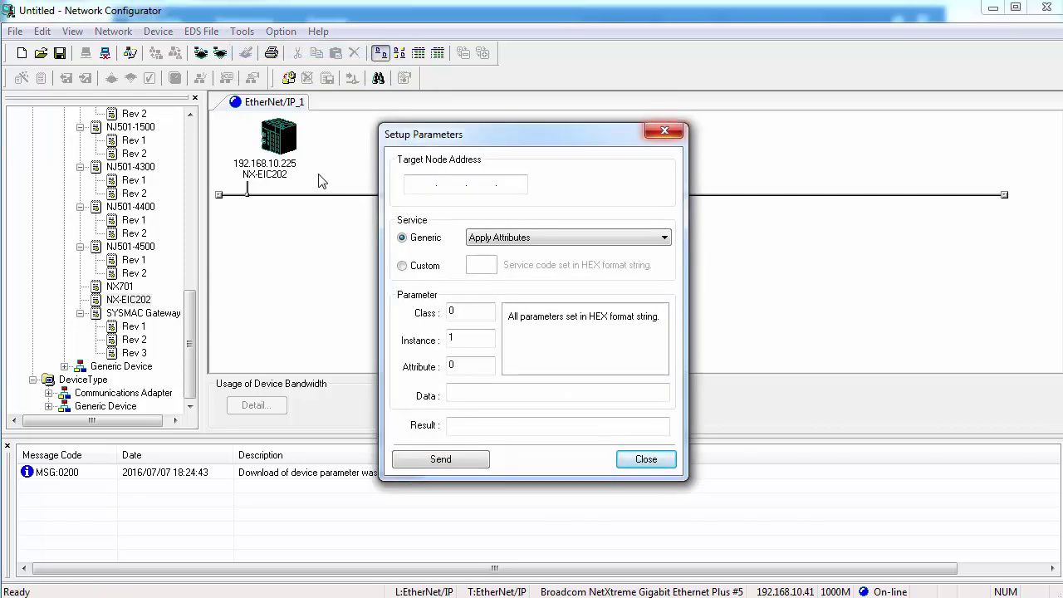
key(Escape)
Step: In the TCP/IP configuration setup, enter target IP address 192.168.10.225, new IP address 192.168.10.226 and subnet mask 255.255.255.0
key(alt+t)
key(Down)
key(Down)
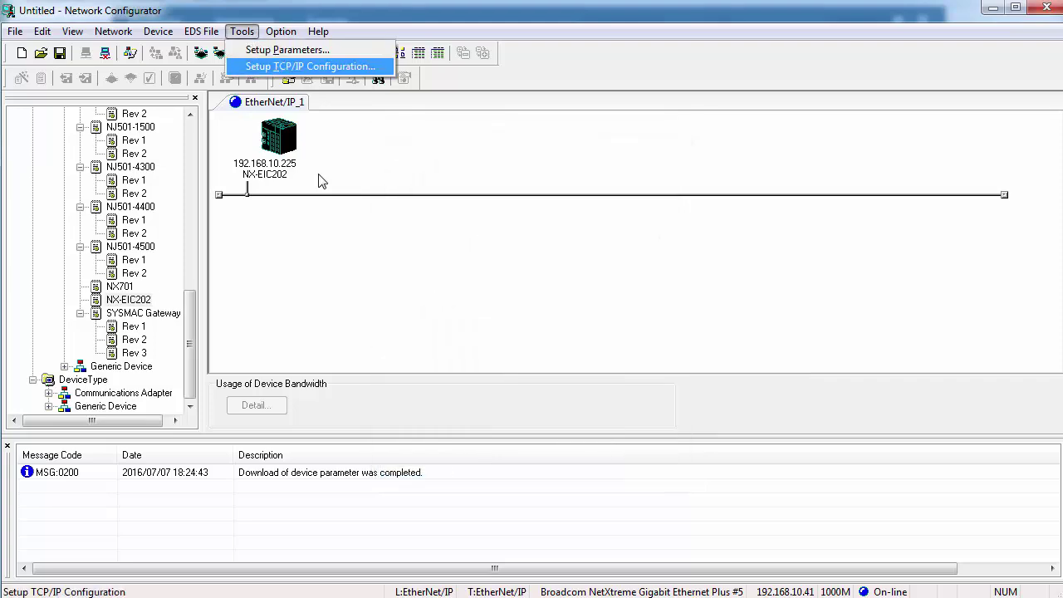
key(Return)
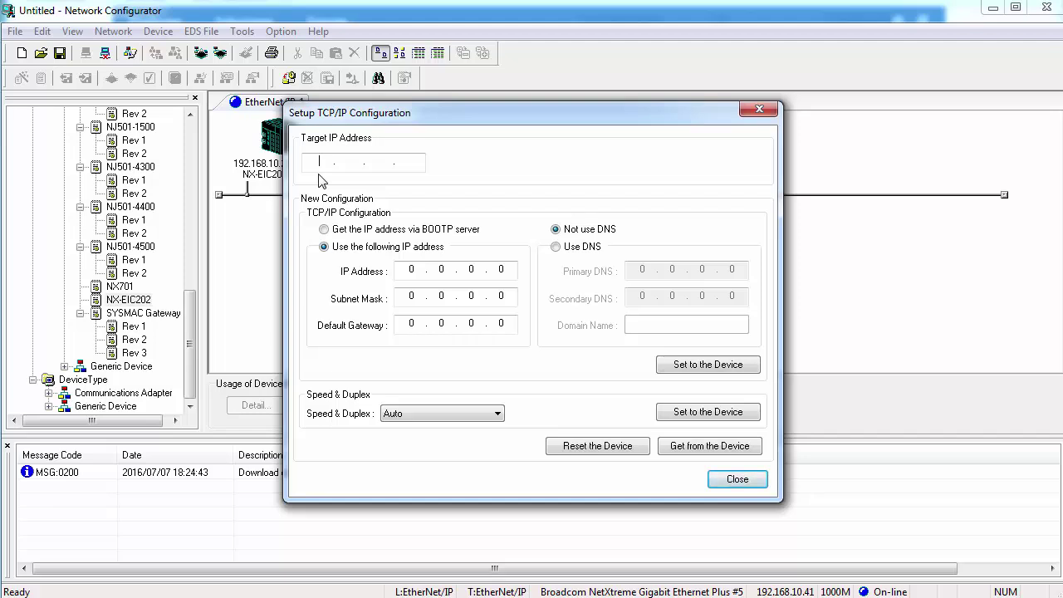
text(92 . 168 . 10 . 225)
key(Tab)
text(192 . 168 . 10 . 226)
key(Tab)
text(255 . 255 . 255)
Step: Switch to a Windows command prompt by running cmd
key(super)
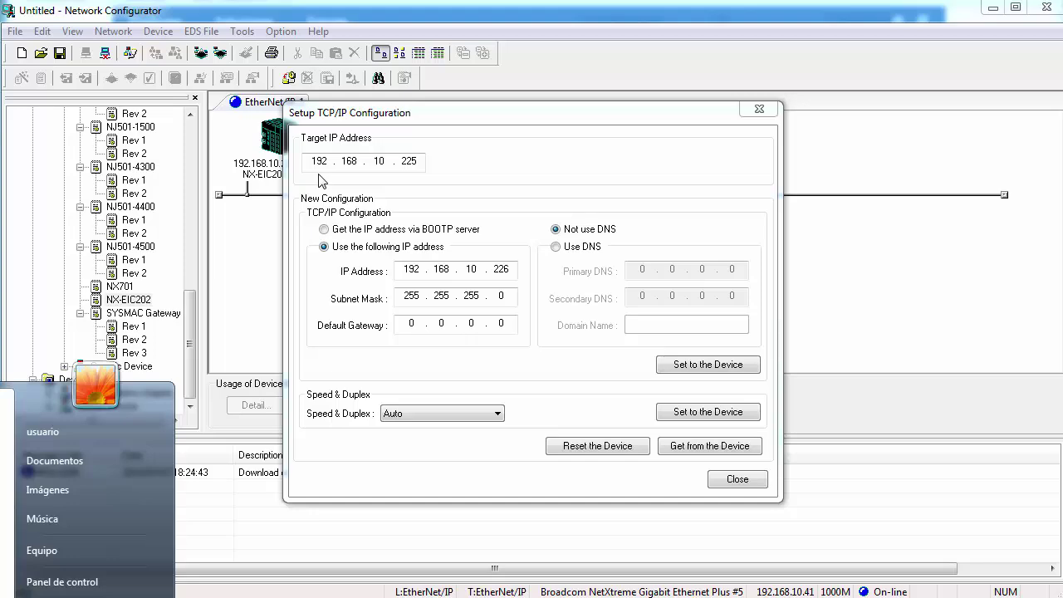
text(cmd)
key(Return)
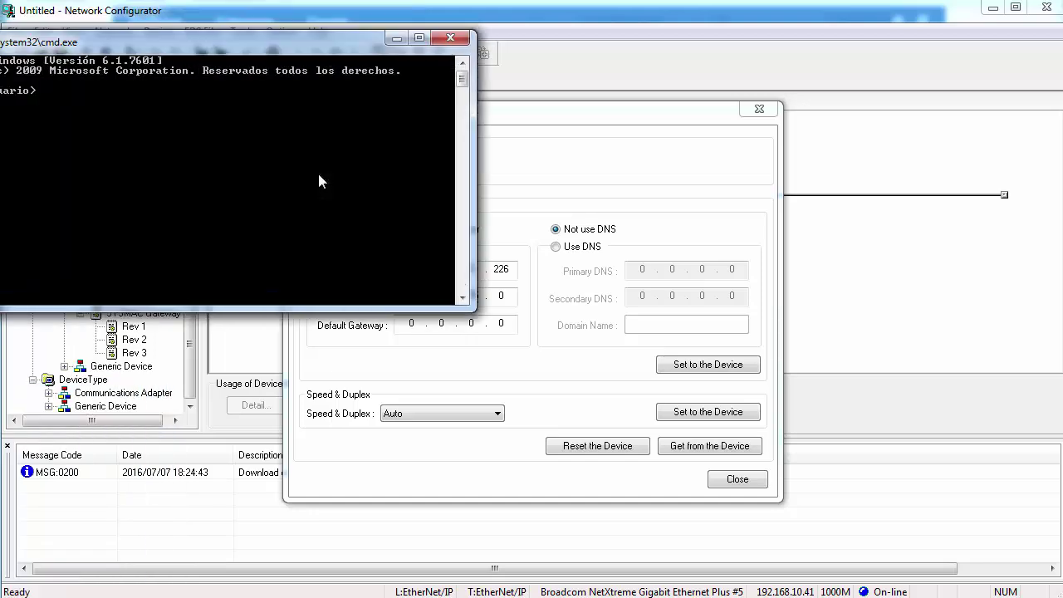
Step: Ping the coupler at 192.168.10.225 from the command prompt
text(pi)
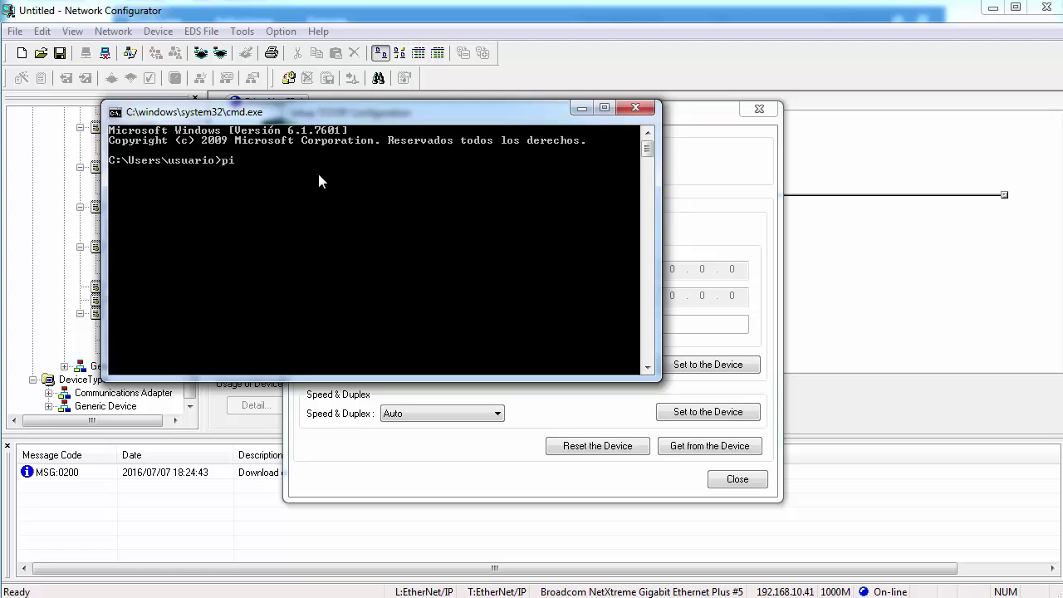
text(ng 192.168.10.225)
key(Return)
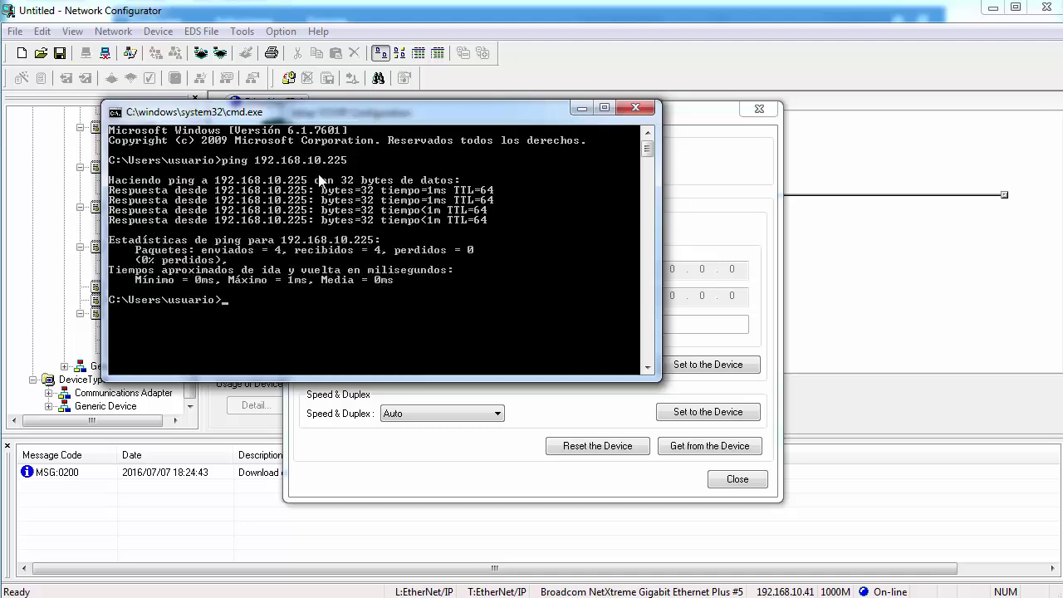
Step: Switch back to Network Configurator and write the new TCP/IP configuration to the device
key(alt+Tab)
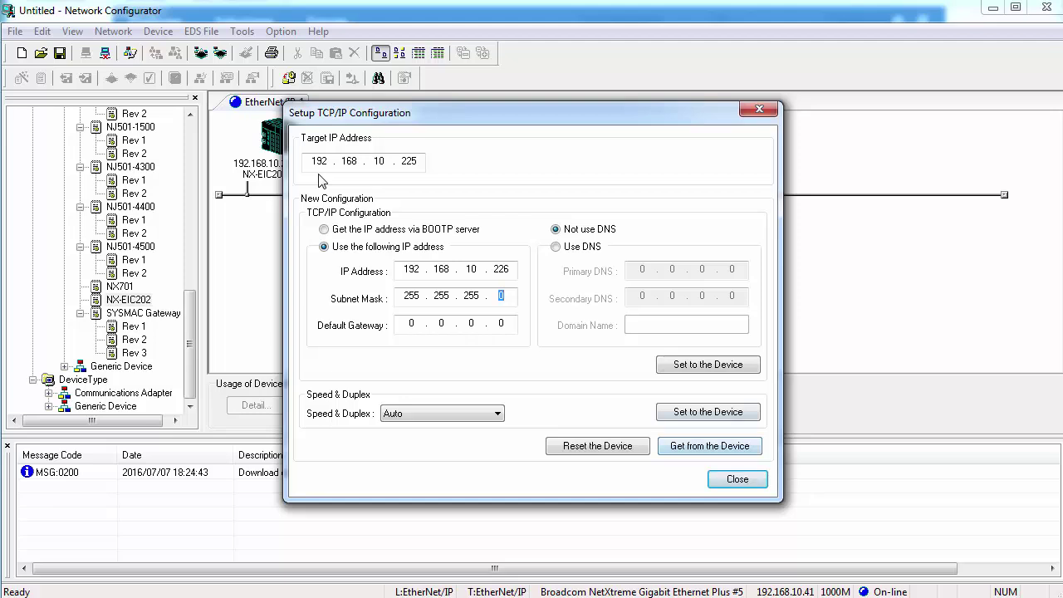
click(708, 363)
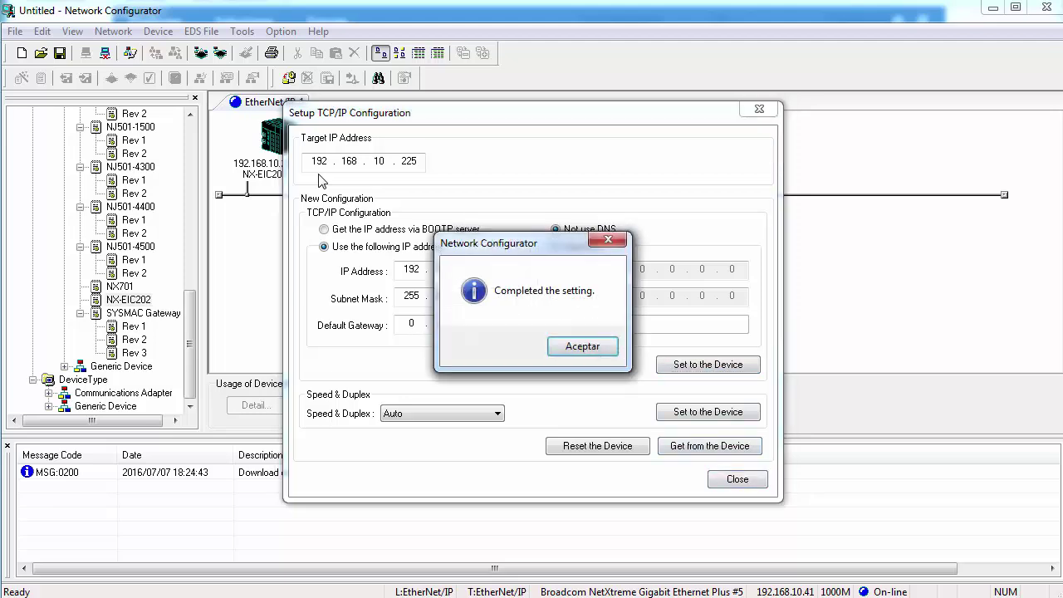
key(Return)
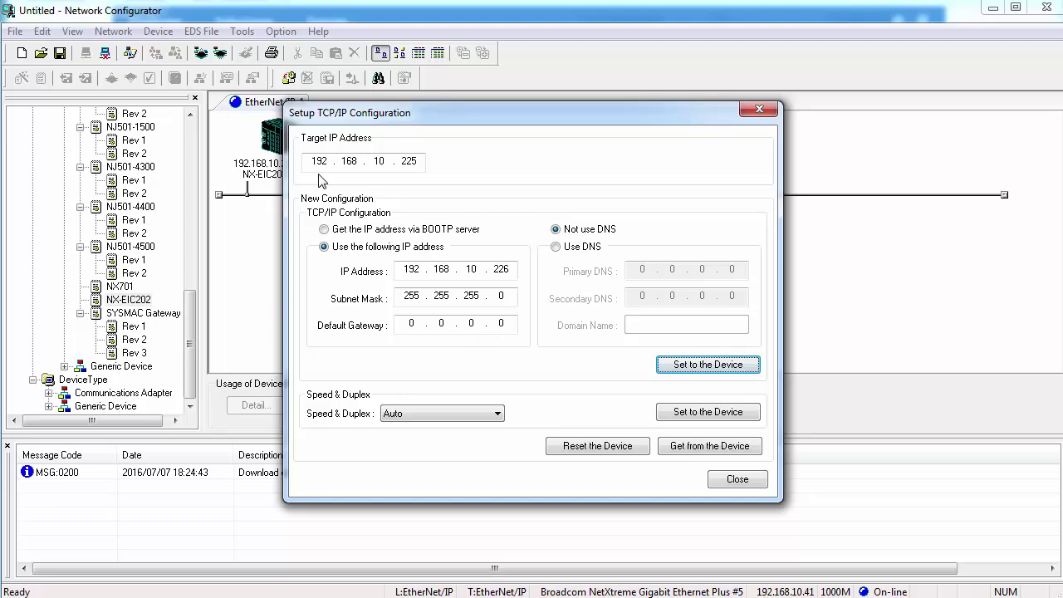
Step: Return to the command prompt and repeat the ping to the old address 192.168.10.225, interrupting the last attempt
key(alt+Tab)
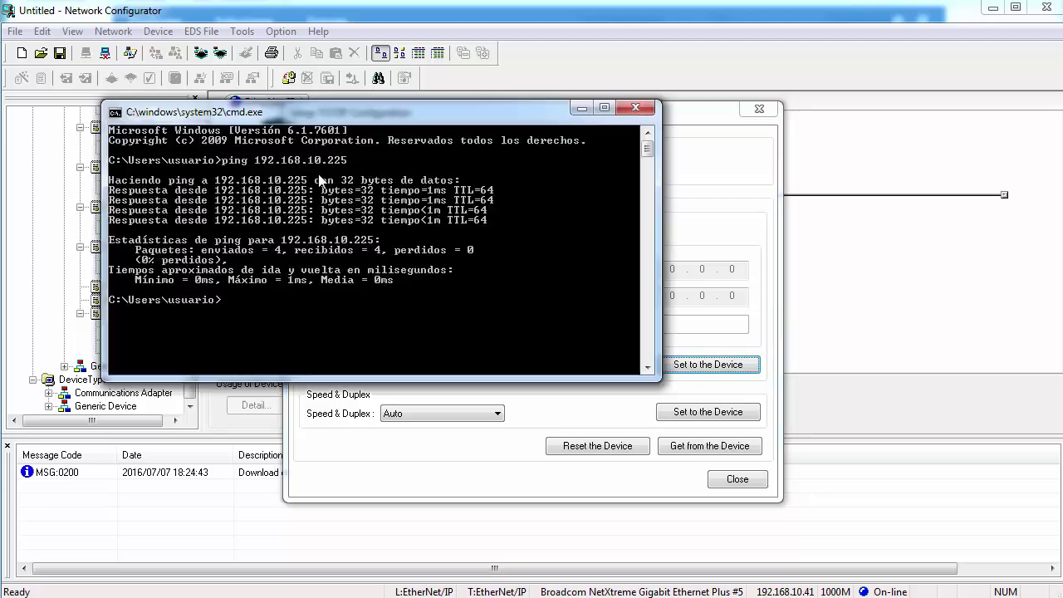
key(Up)
key(Return)
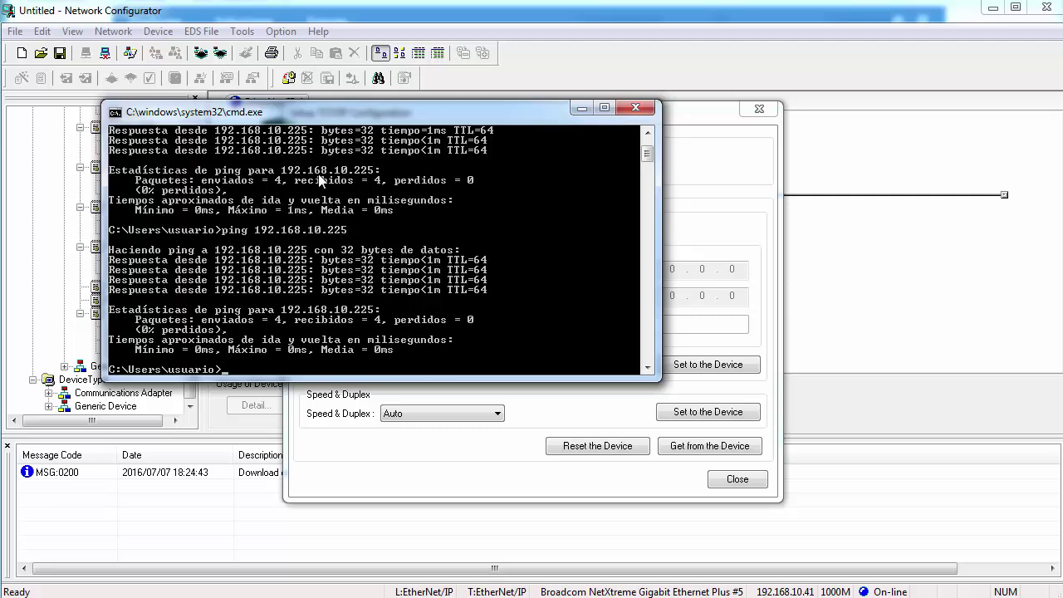
key(Up)
key(Return)
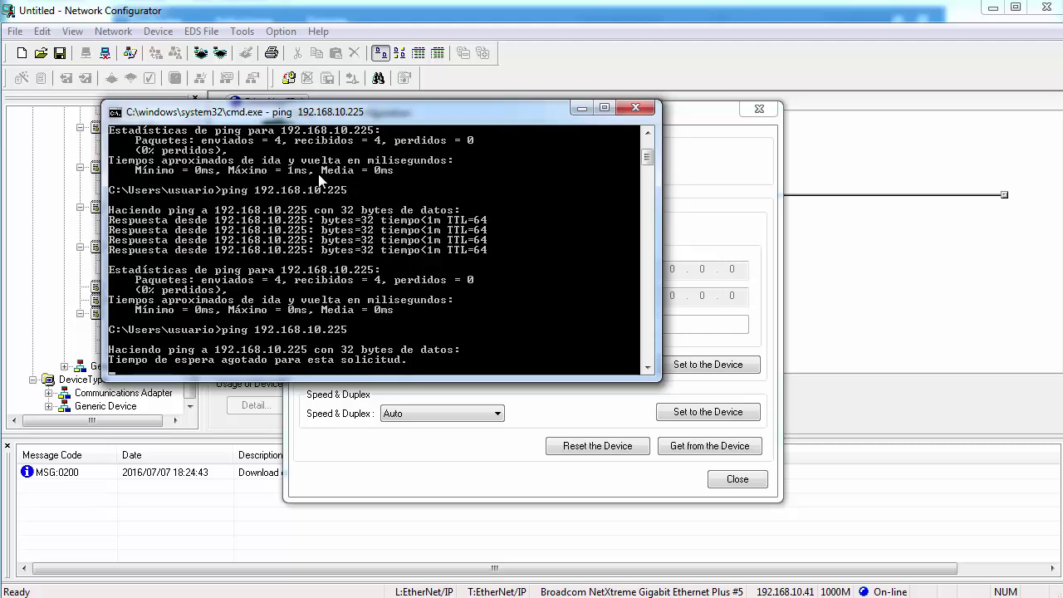
key(ctrl+c)
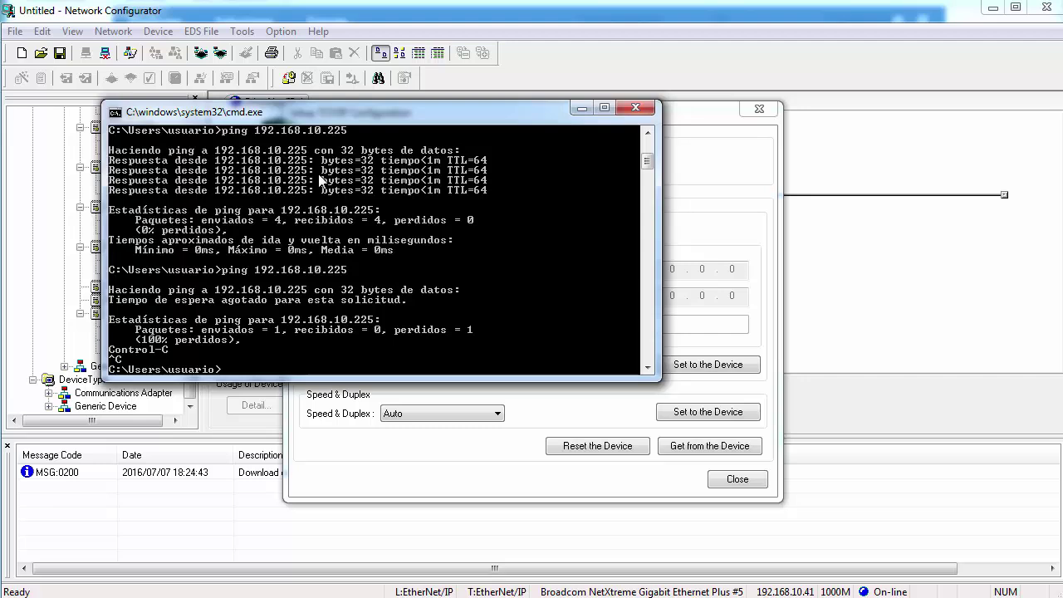
Step: Ping the coupler's new address 192.168.10.226, and close the command prompt
key(Up)
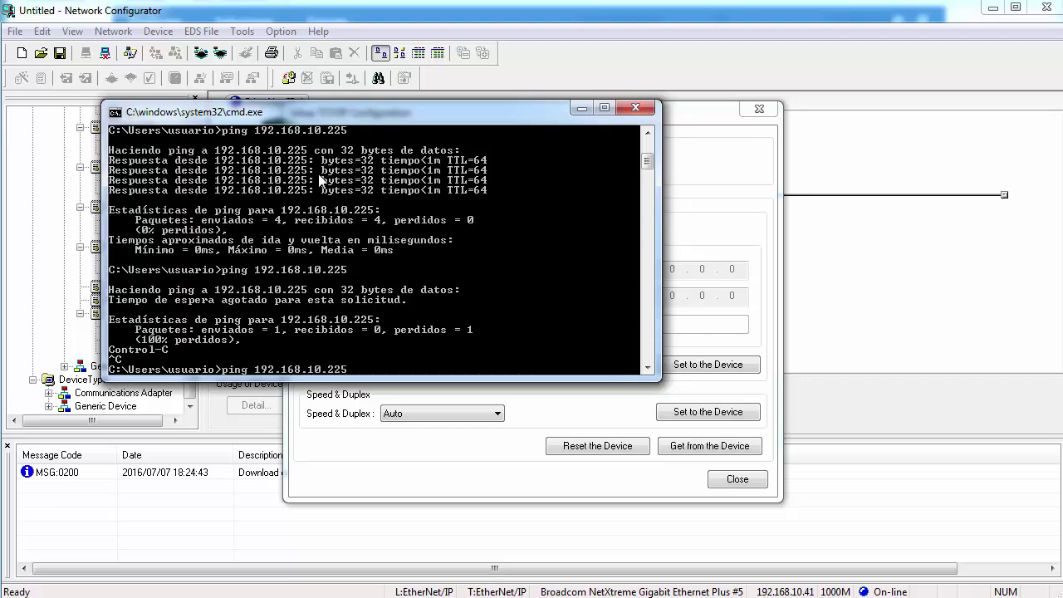
key(BackSpace)
text(6)
key(Return)
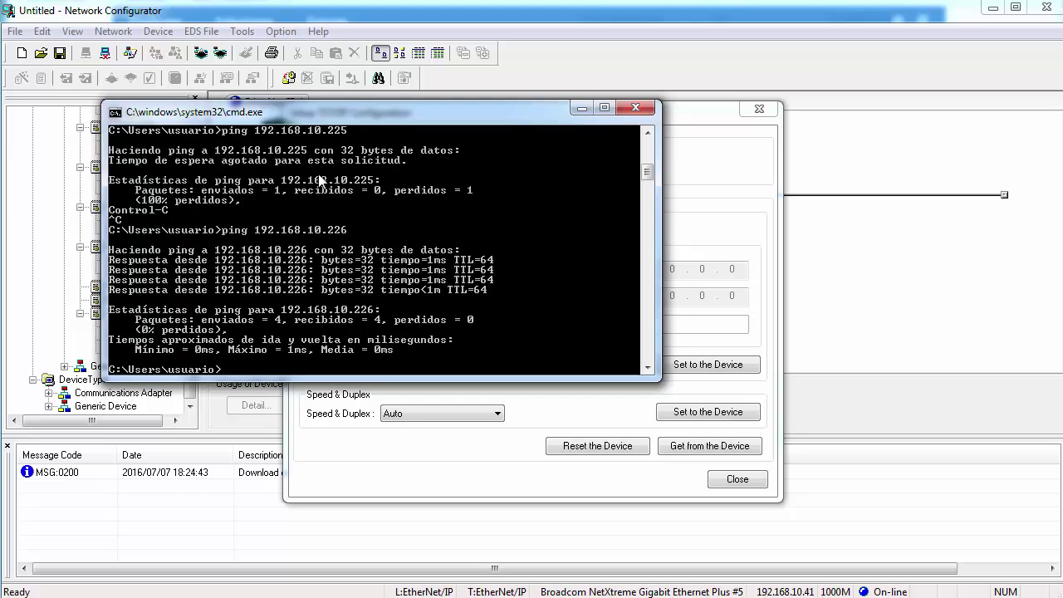
key(alt+F4)
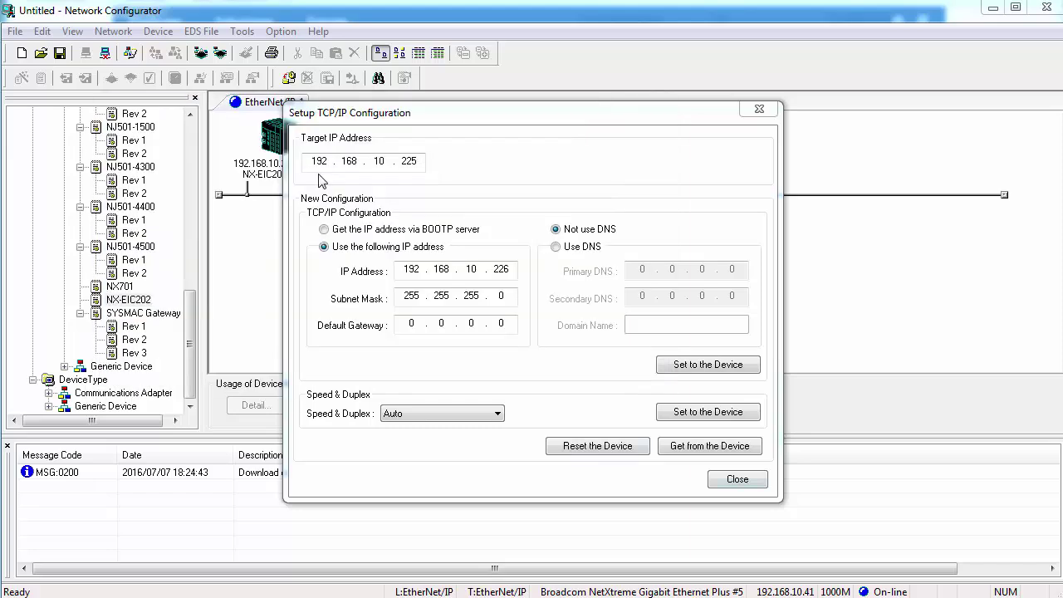
Step: Look through the Speed & Duplex options in the TCP/IP configuration and keep Auto
key(alt+Down)
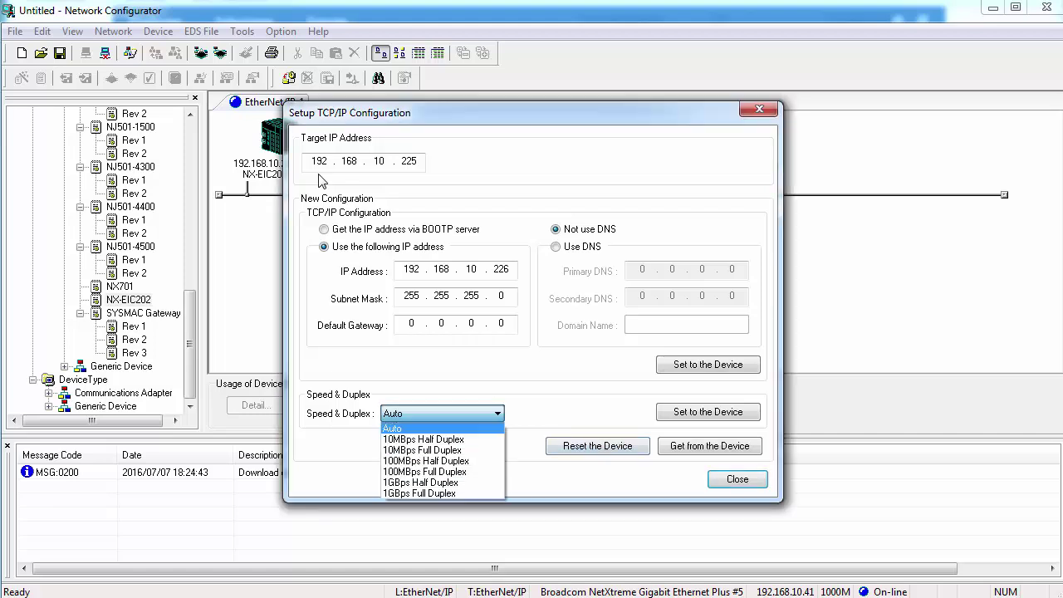
key(Down)
key(Down)
key(Down)
key(Down)
key(Down)
key(Up)
key(Up)
key(Up)
key(Up)
key(Up)
key(Return)
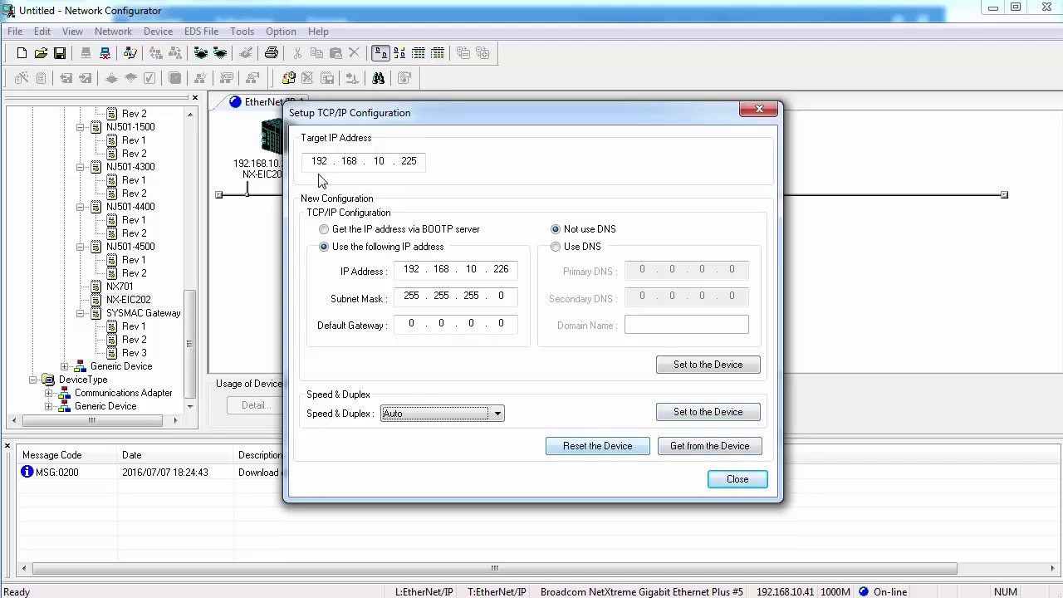
key(Tab)
key(Return)
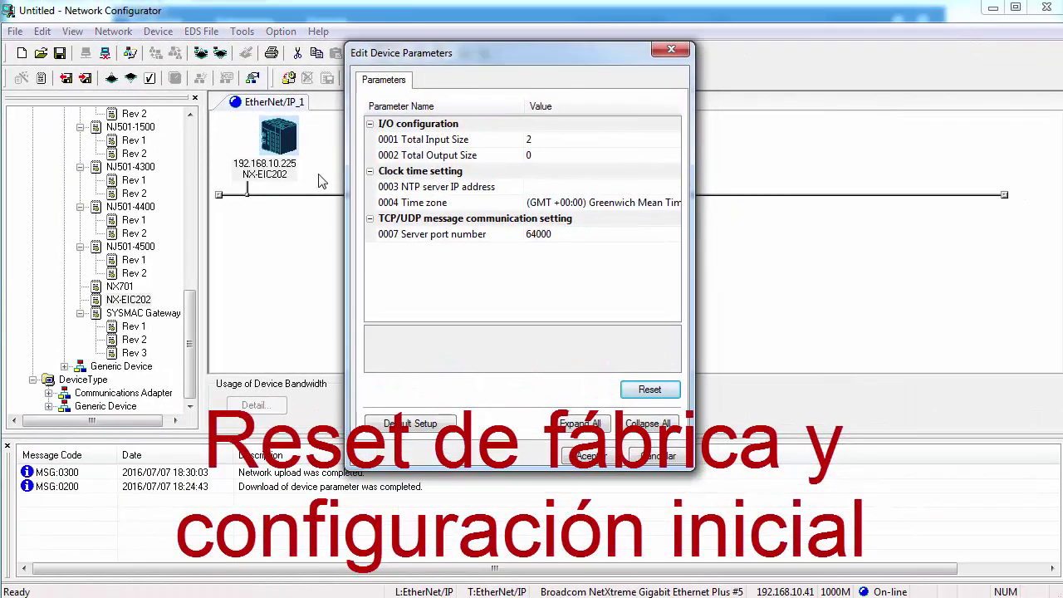
Step: Restore all NX-EIC202 parameters to their default values and reset the device
key(alt+d)
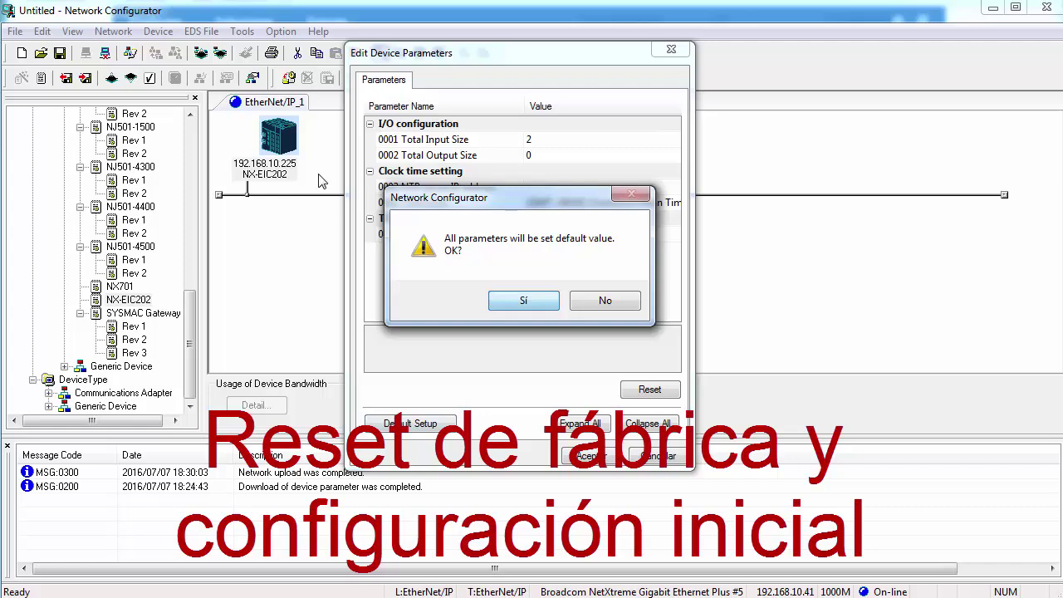
key(Return)
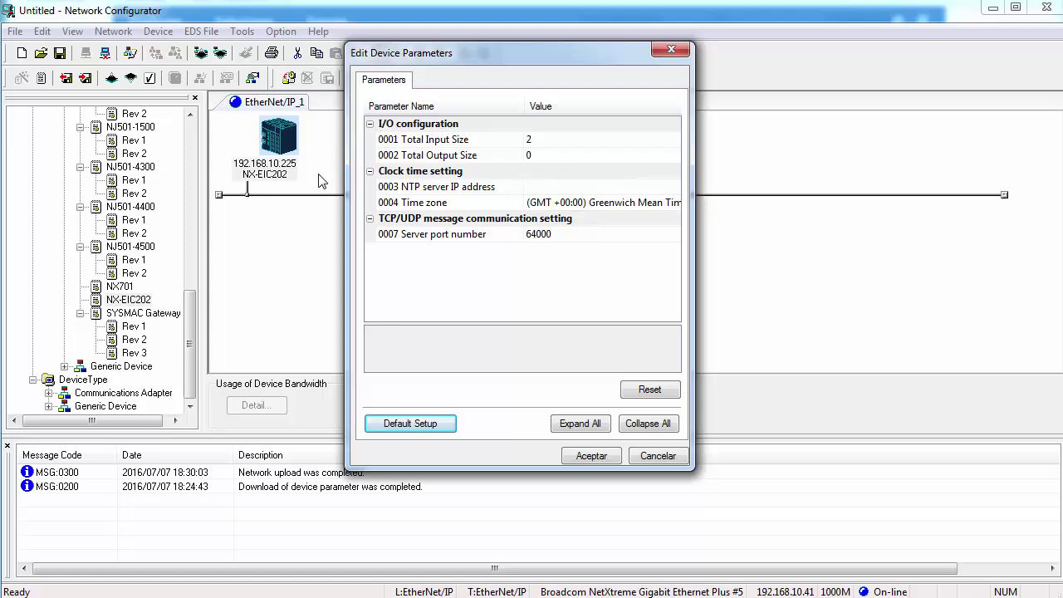
key(Return)
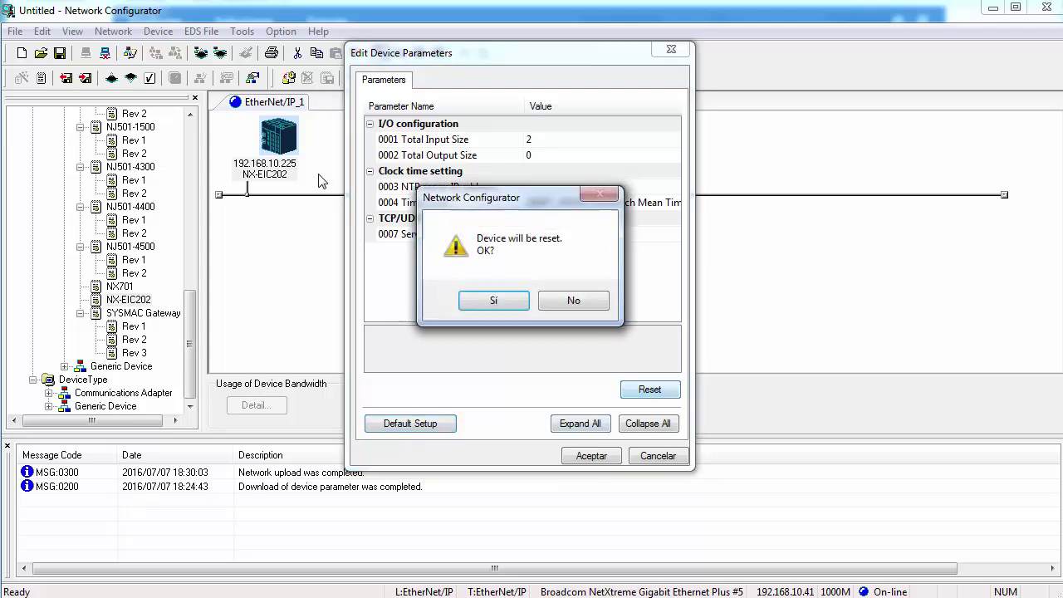
key(Return)
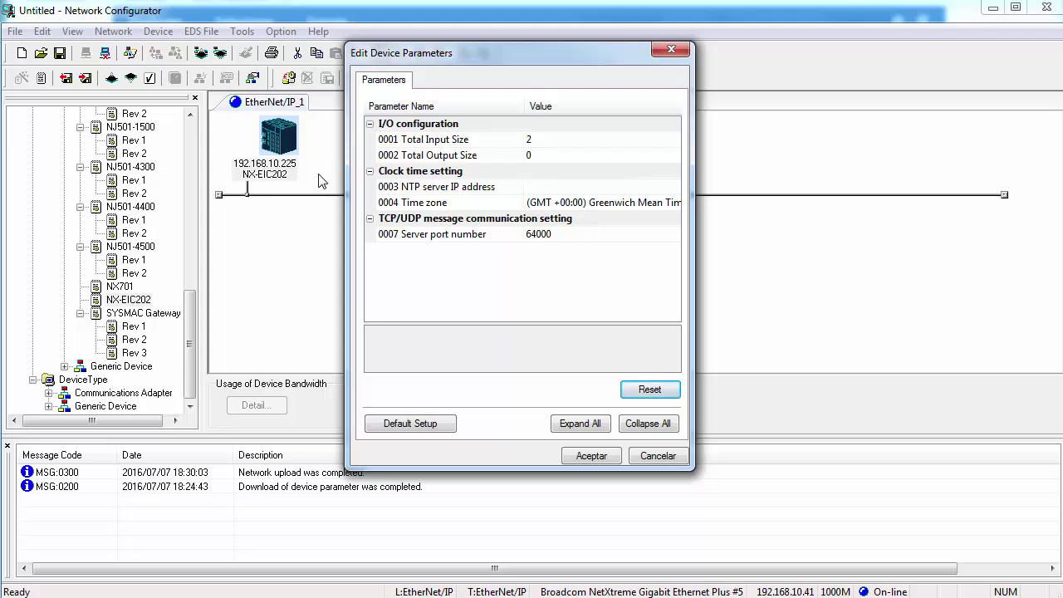
Step: Open a Windows command prompt with cmd and ping 192.168.10.225 twice
key(super)
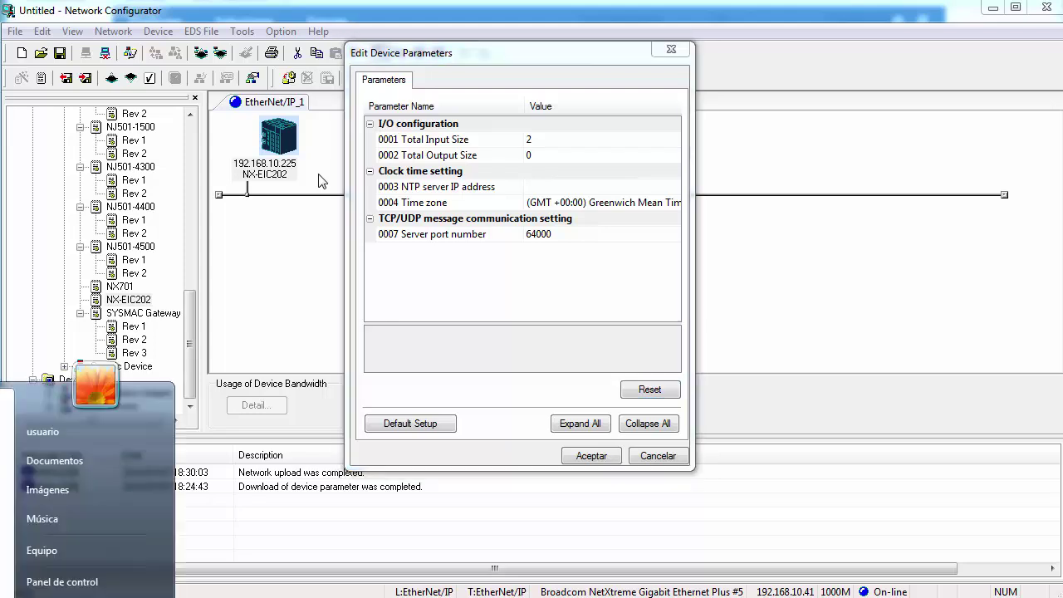
text(cmd)
key(Return)
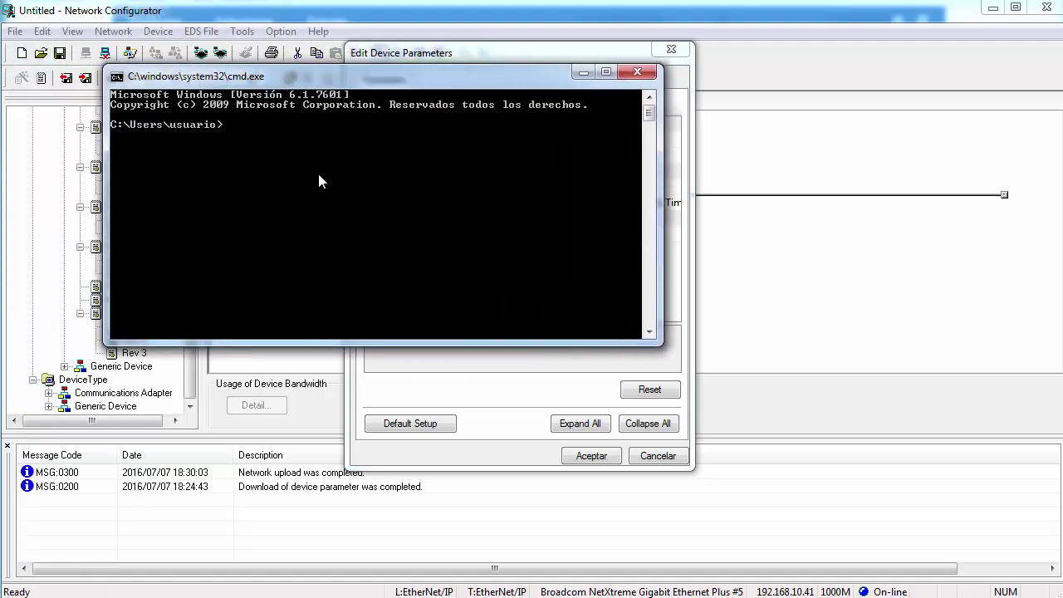
text(ping 192.168.10.225)
key(Return)
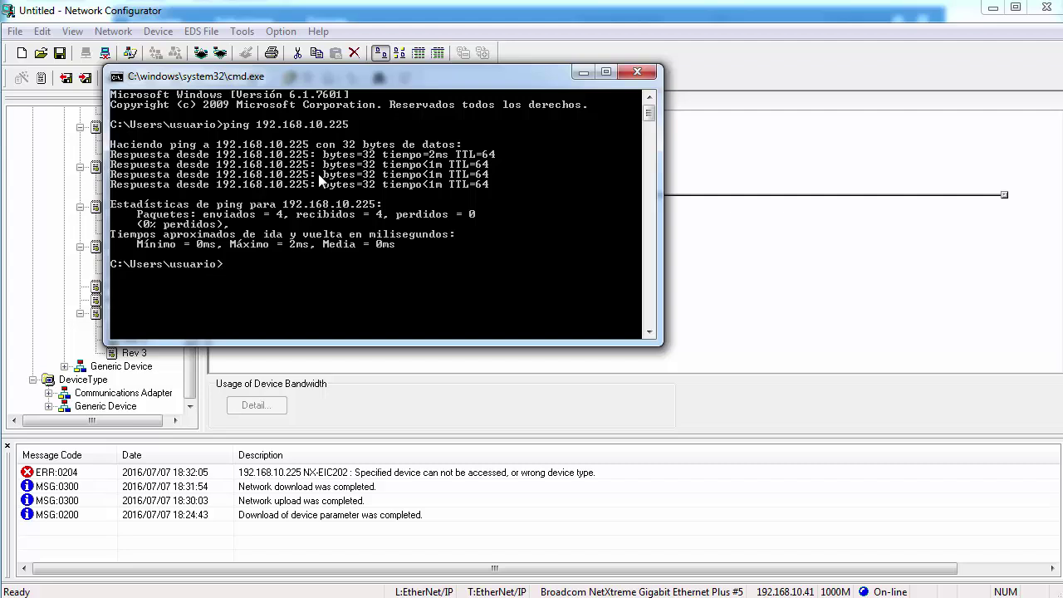
key(Up)
key(Return)
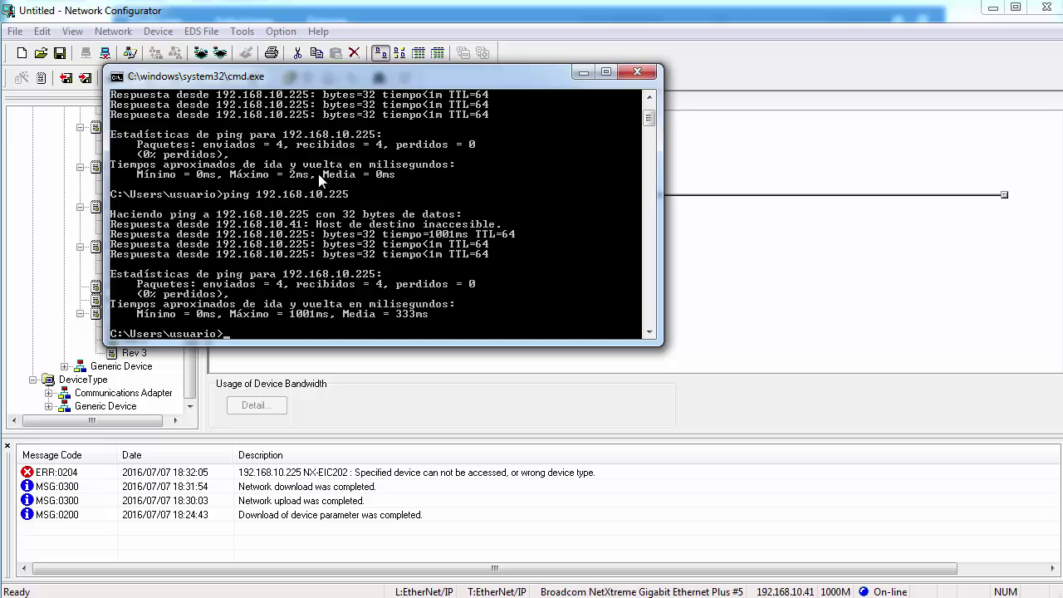
Step: Switch to the Windows Network and Sharing Center and view the network connection details of Conexión de área local 5
key(alt+Tab)
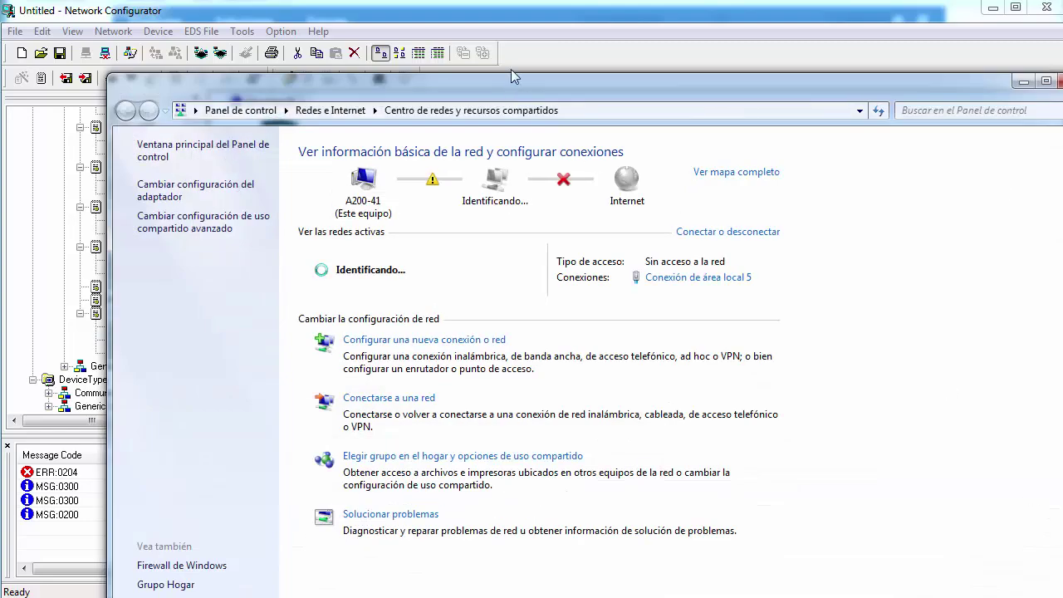
drag(511, 76, 490, 2)
click(679, 201)
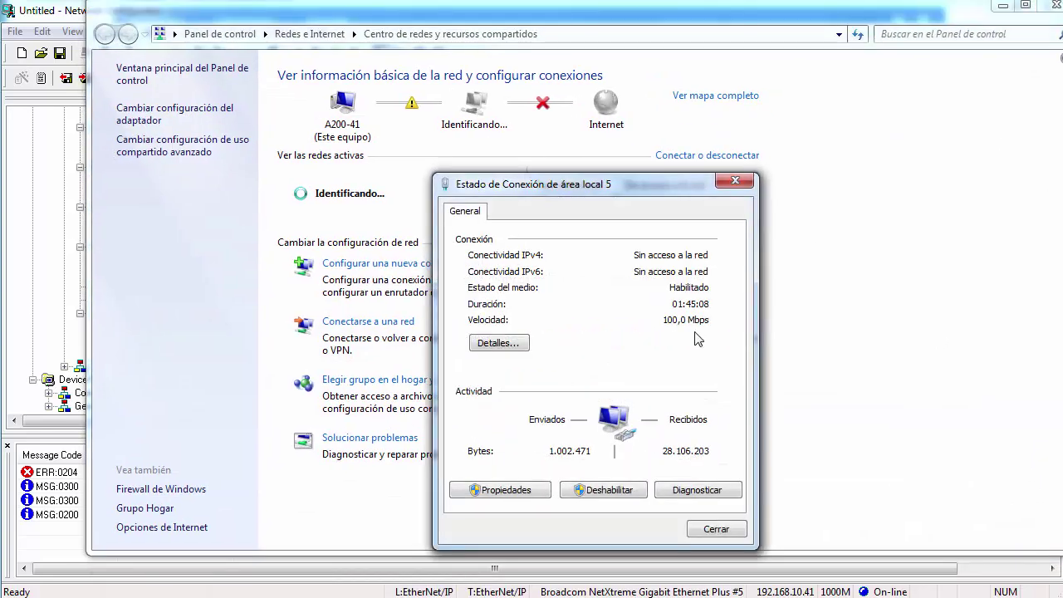
click(503, 344)
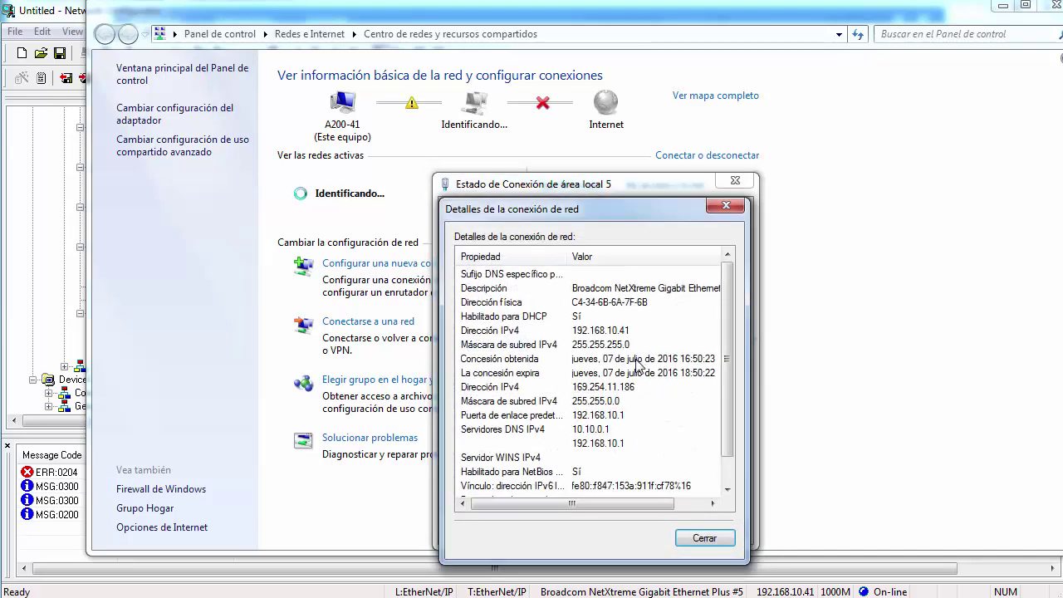
click(704, 538)
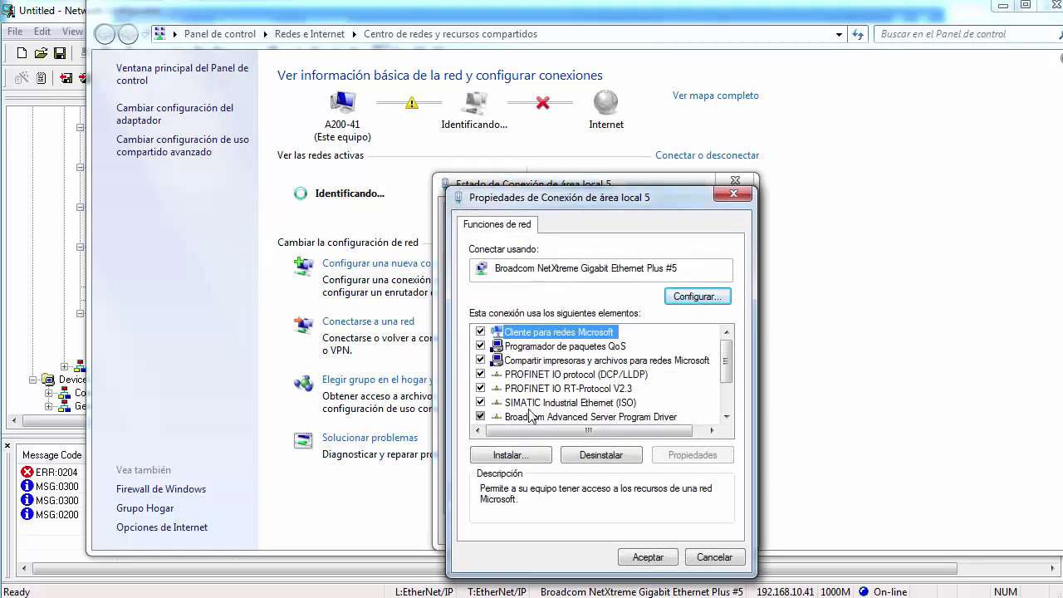
Step: Give the local area connection's TCP/IPv4 protocol the static IP 192.168.250.100 with subnet mask 255.255.255.0, and return to Network Configurator
scroll(729, 384, down, 2)
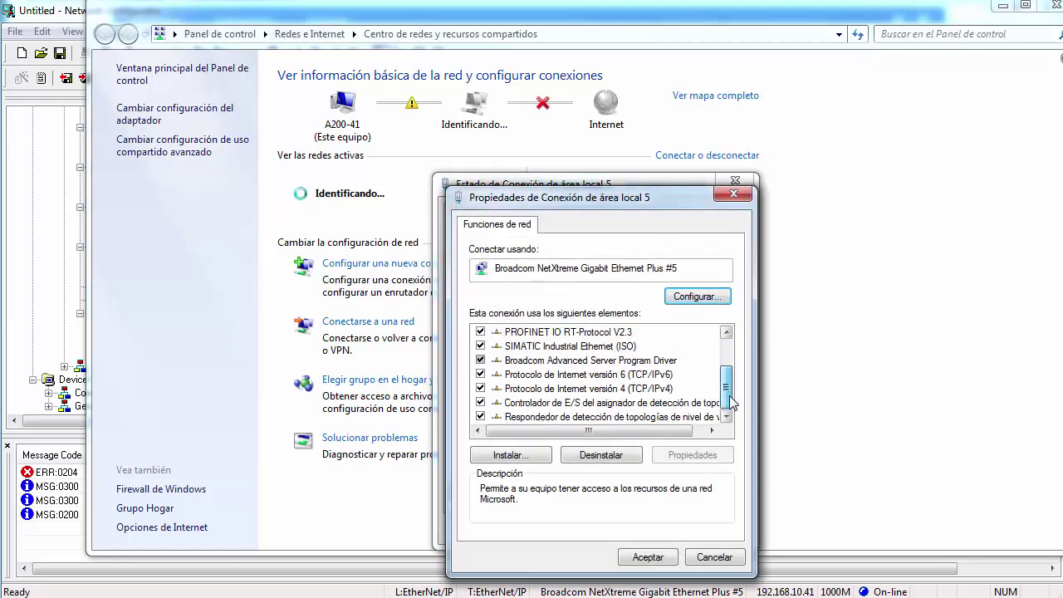
click(595, 388)
click(693, 455)
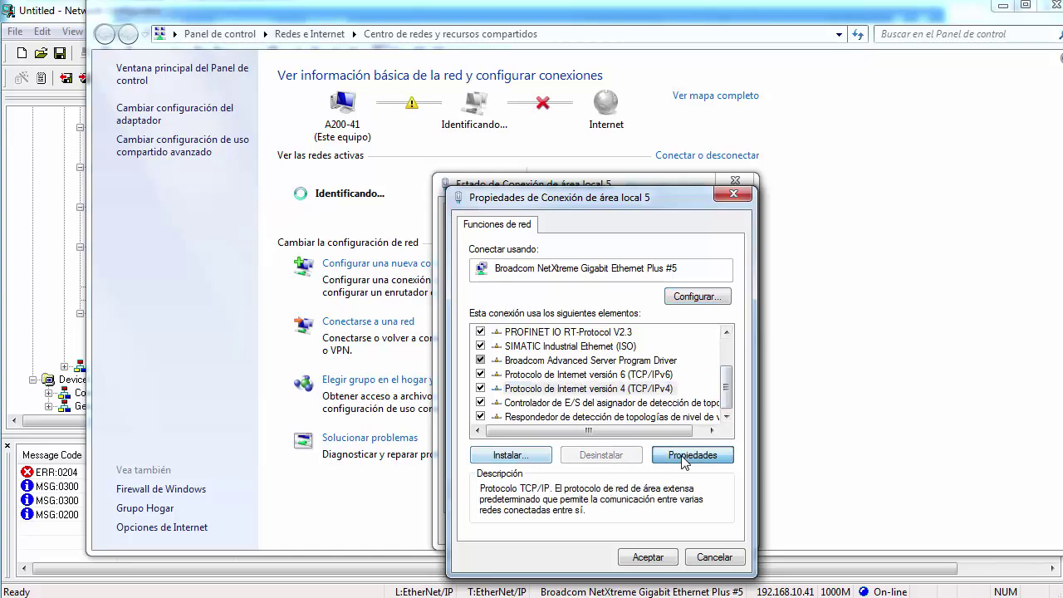
click(523, 381)
click(683, 401)
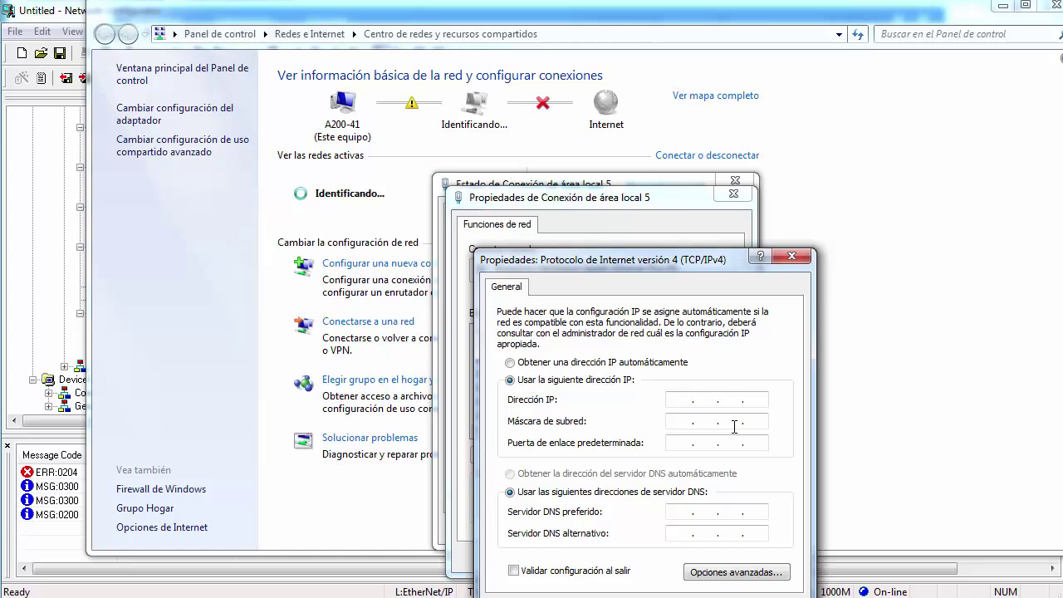
text(192 . 168 . 250 . 100)
click(682, 424)
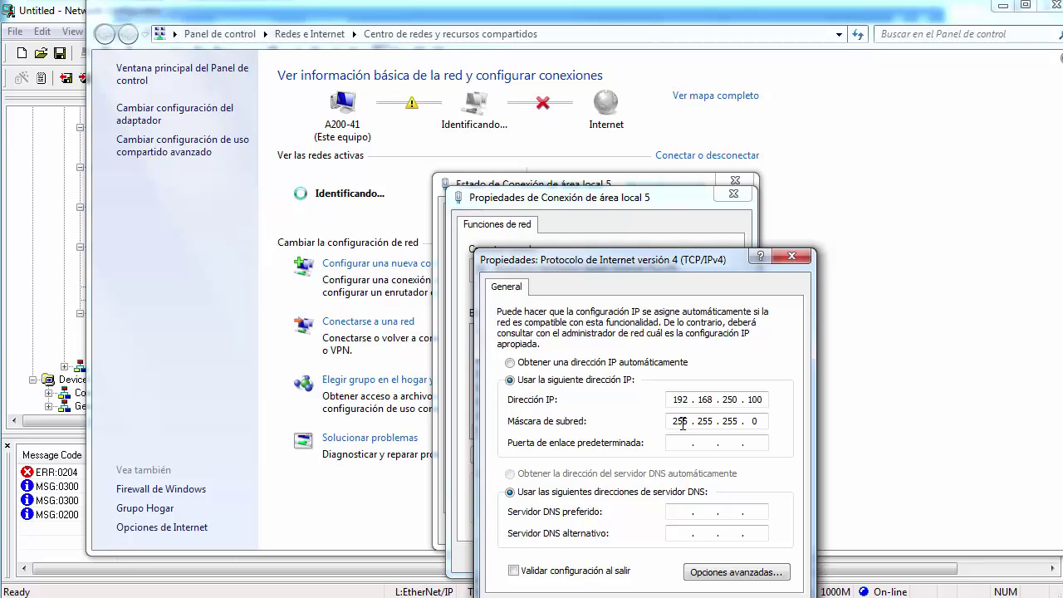
key(Return)
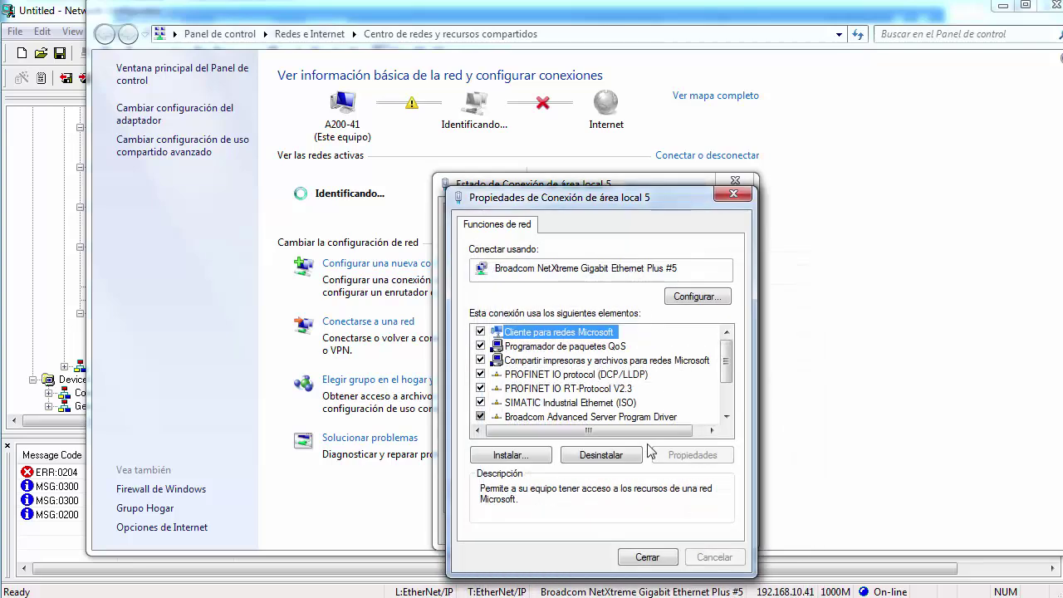
click(645, 556)
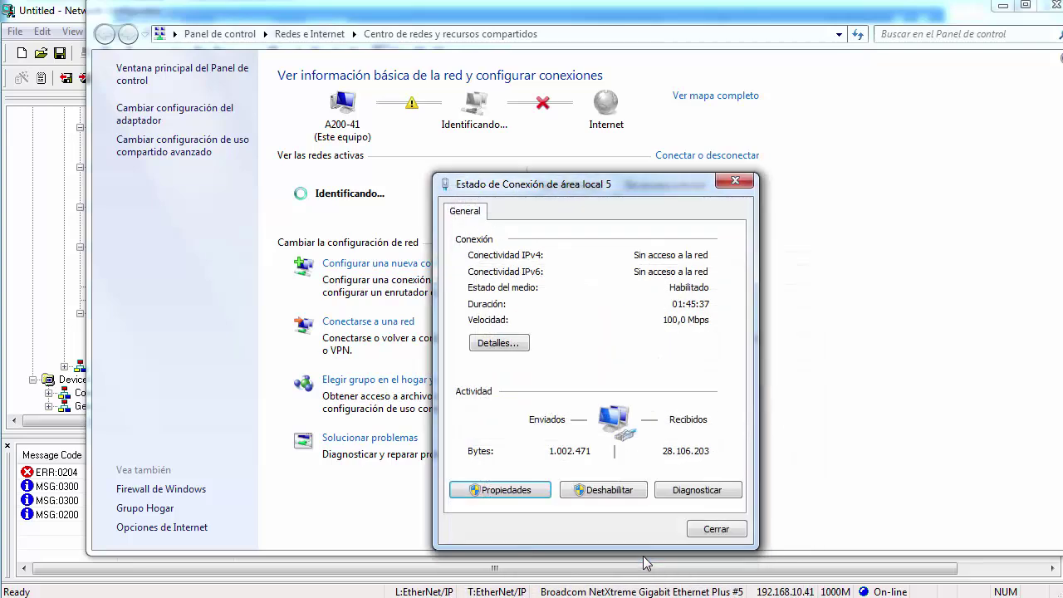
click(716, 530)
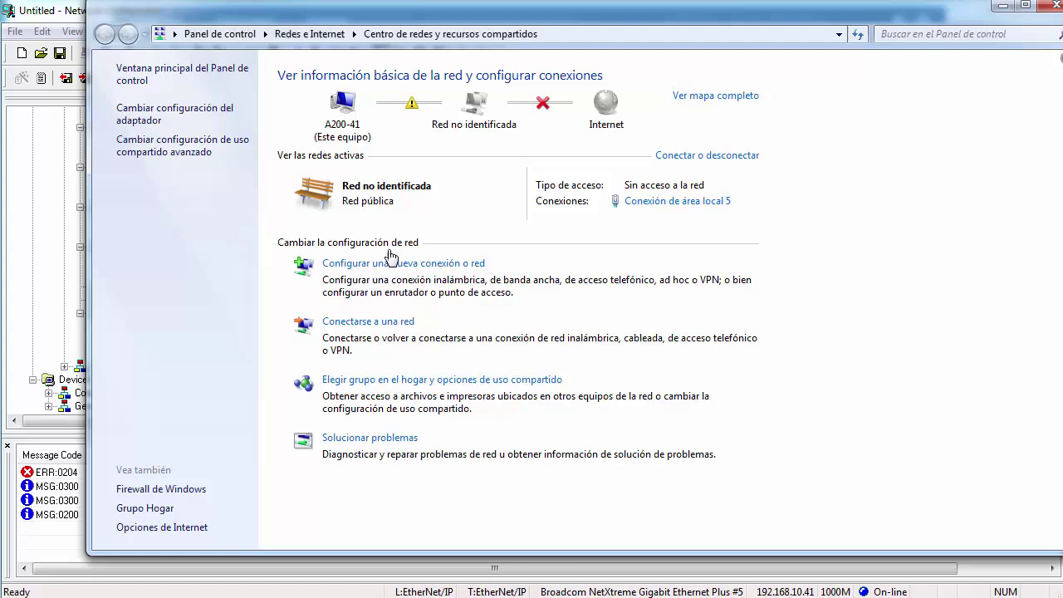
click(1005, 6)
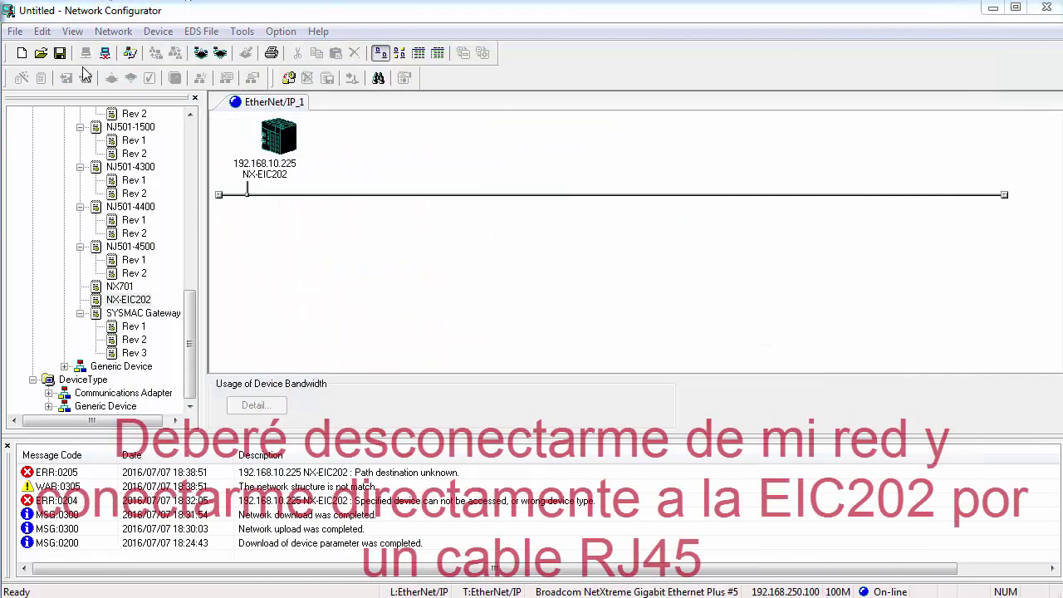
Step: Take the EtherNet/IP_1 network offline and delete the NX-EIC202 device with address 192.168.10.225
click(105, 52)
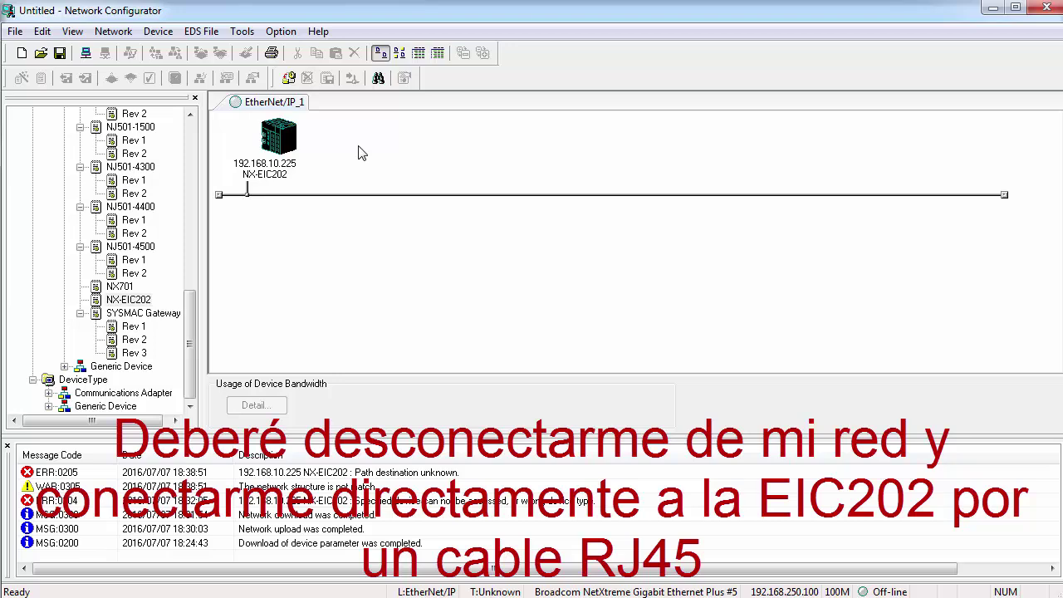
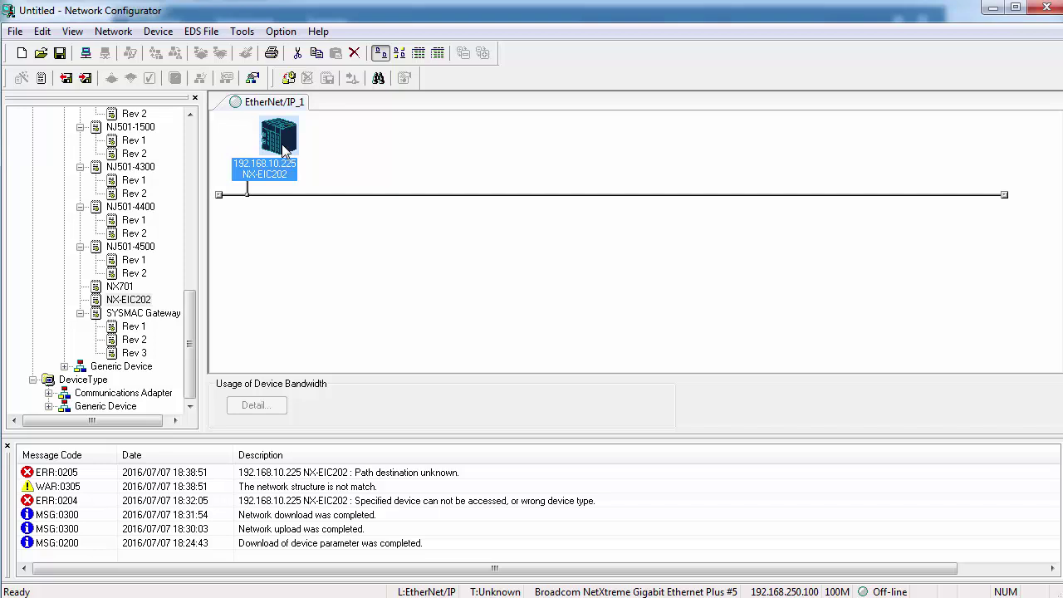
key(Delete)
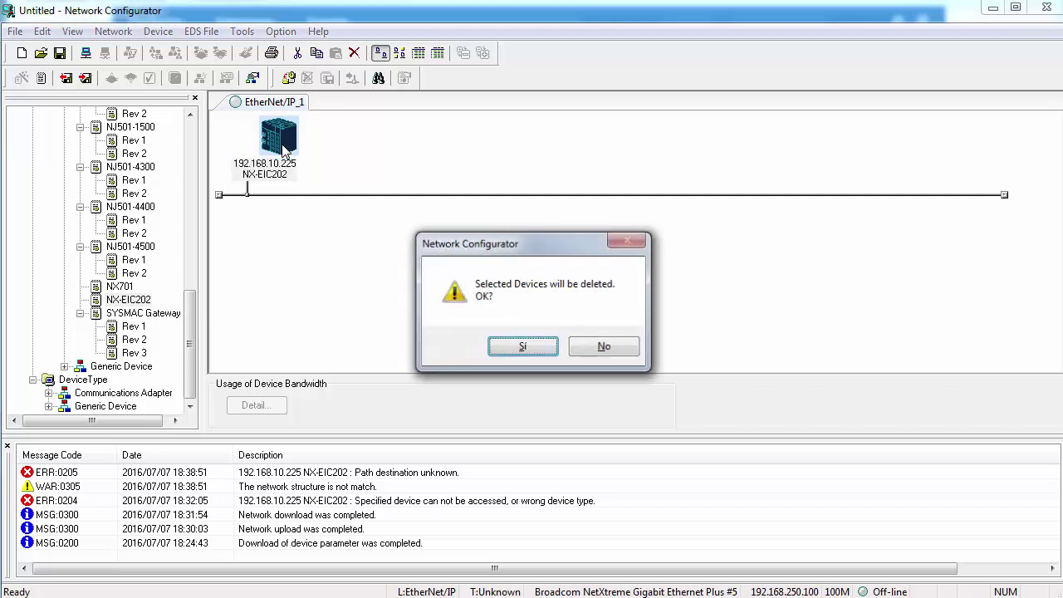
click(530, 353)
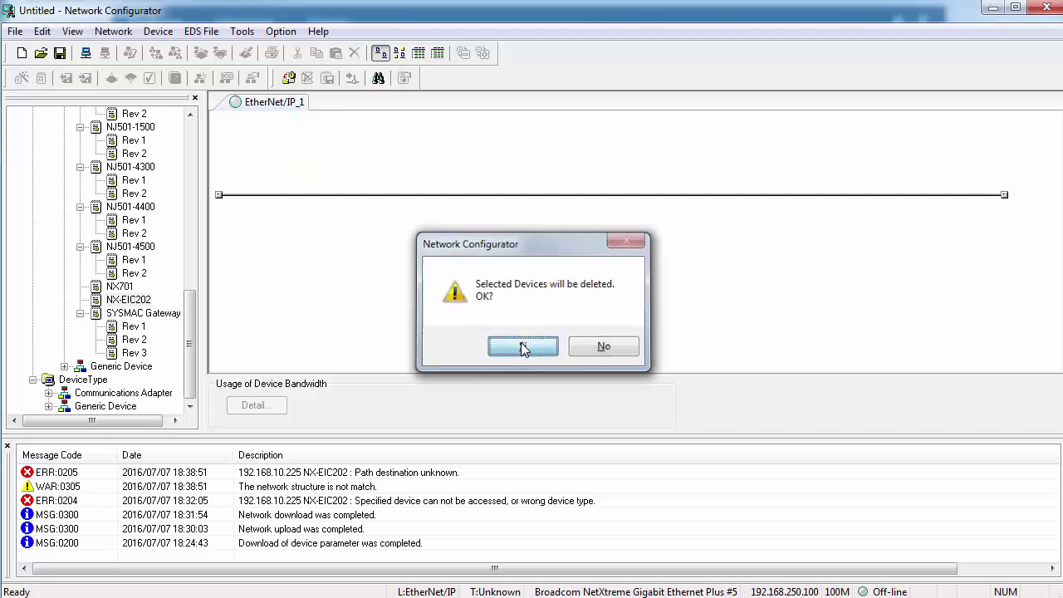
Step: Connect online through the TCP:2 port, using the existing network EtherNet/IP_1 as the target
click(86, 54)
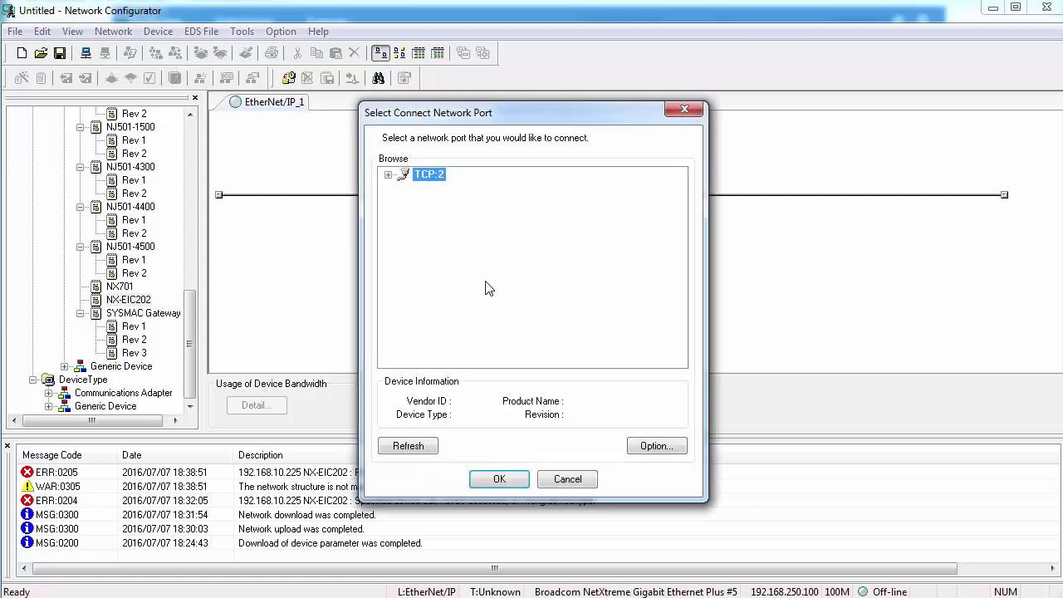
click(388, 174)
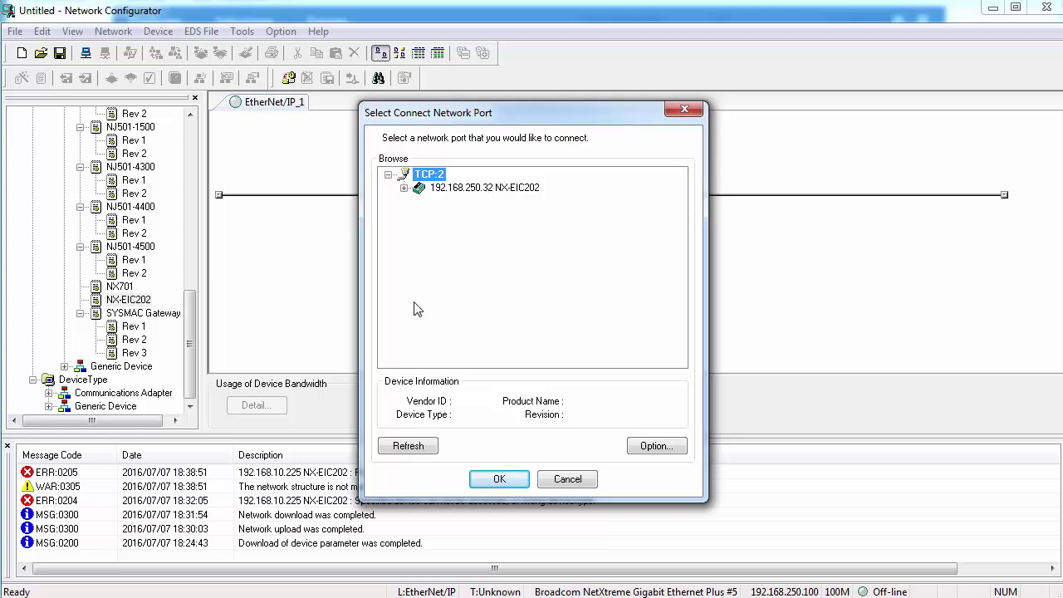
click(499, 480)
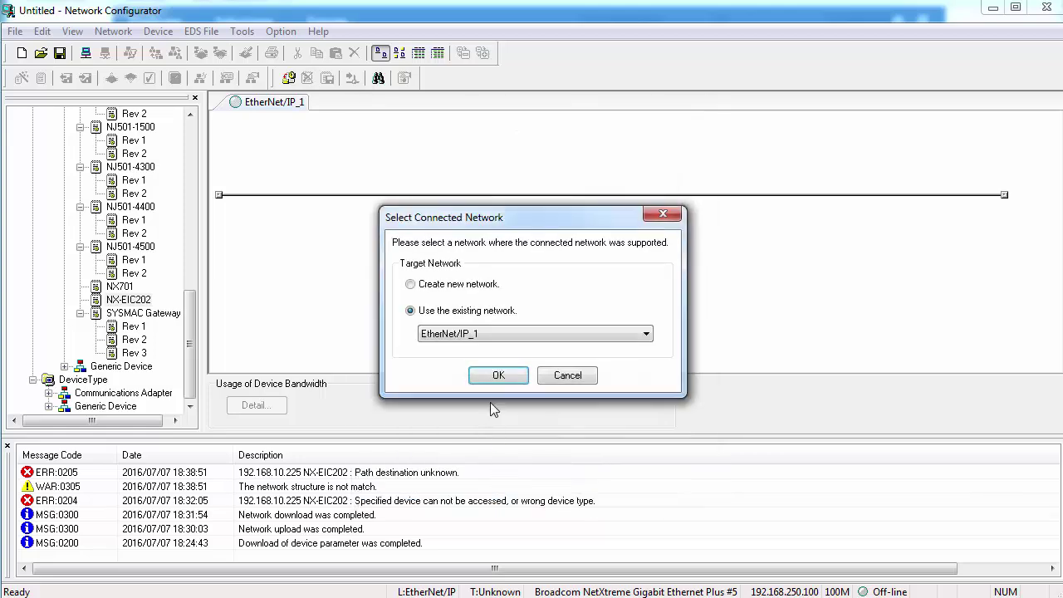
click(499, 375)
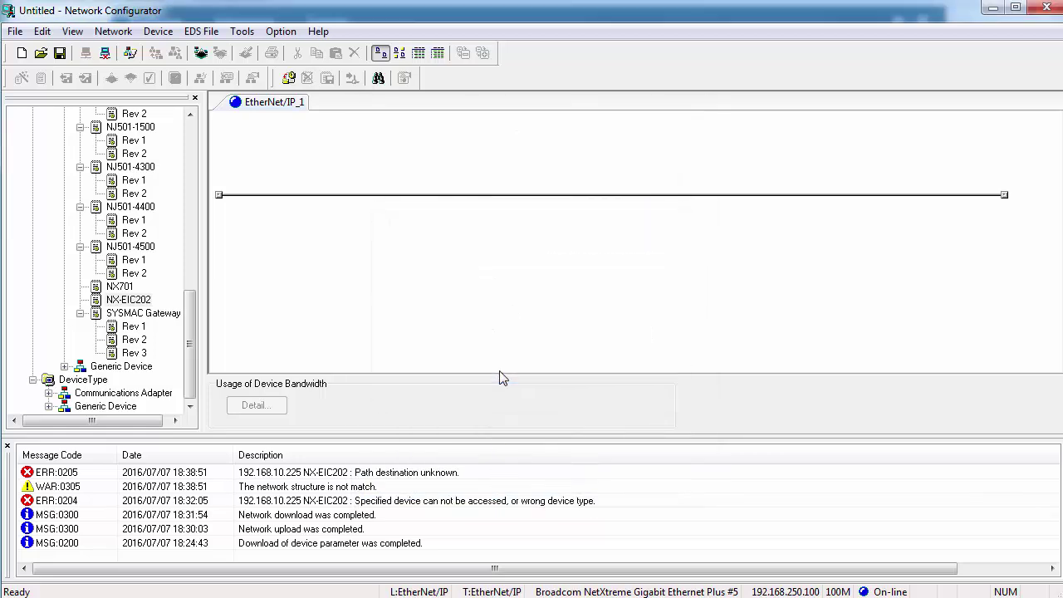
Step: Upload all device parameters based on the current document, removing off-line devices from the targets and keeping 192.168.250.32
click(201, 54)
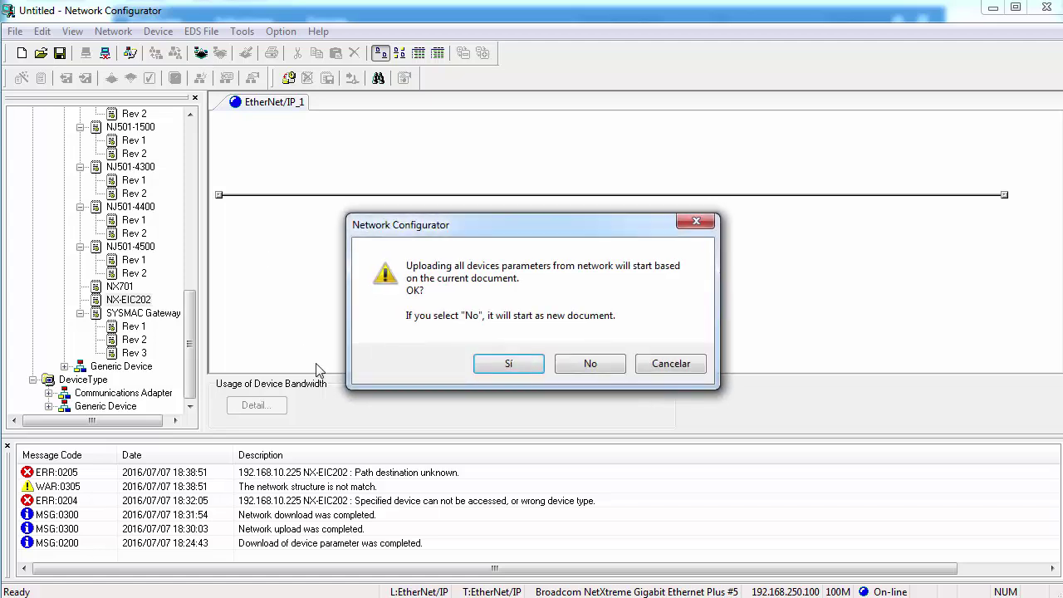
click(523, 367)
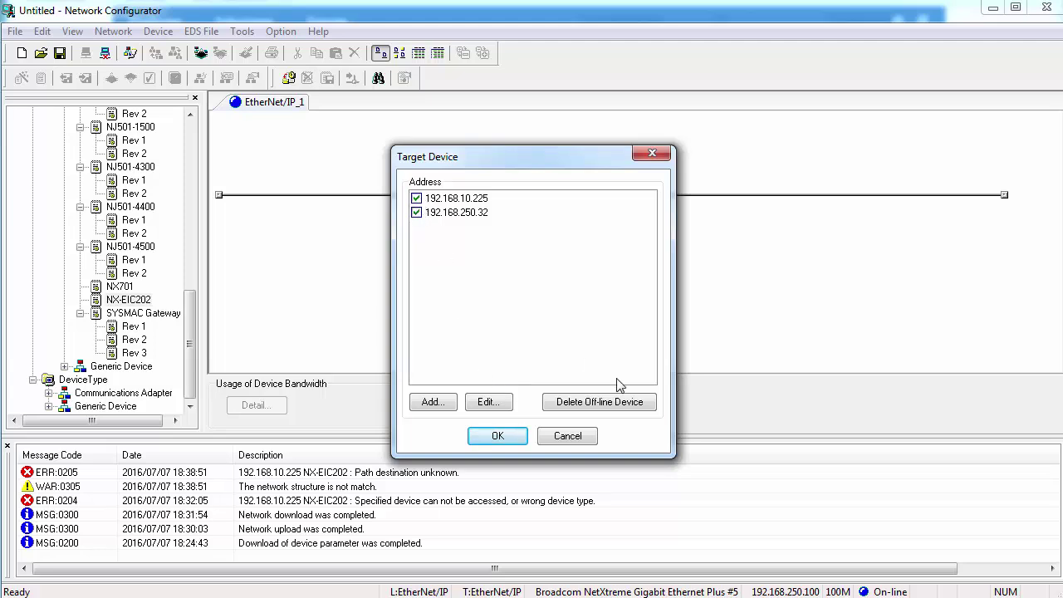
click(595, 405)
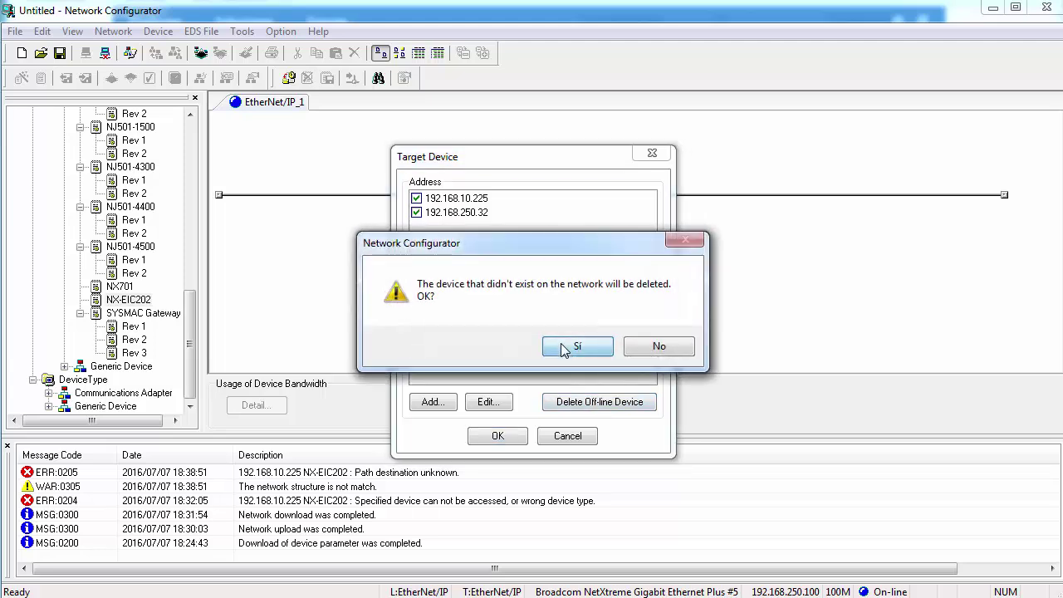
click(565, 350)
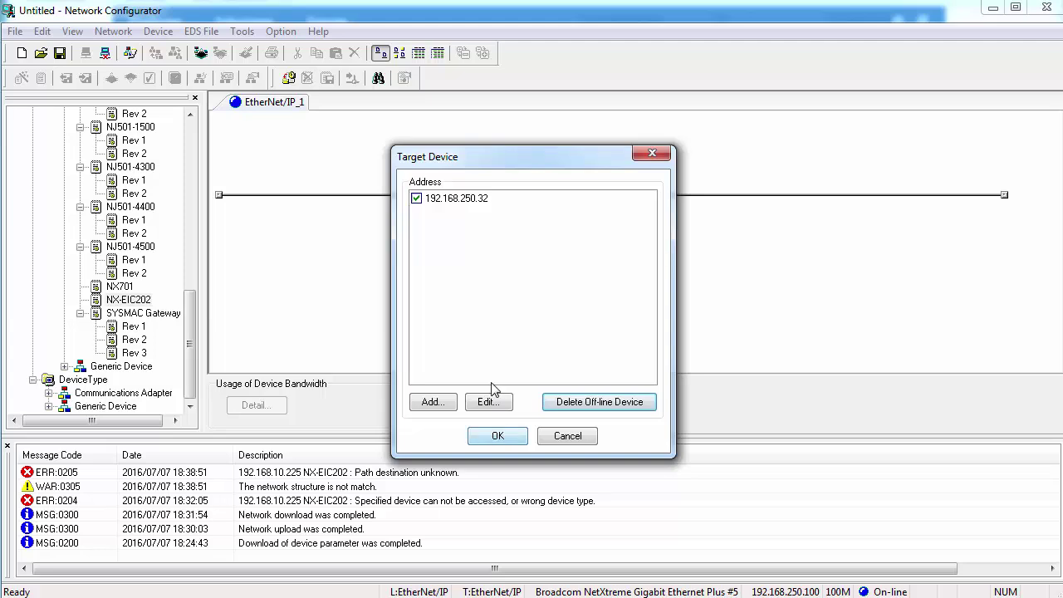
click(501, 440)
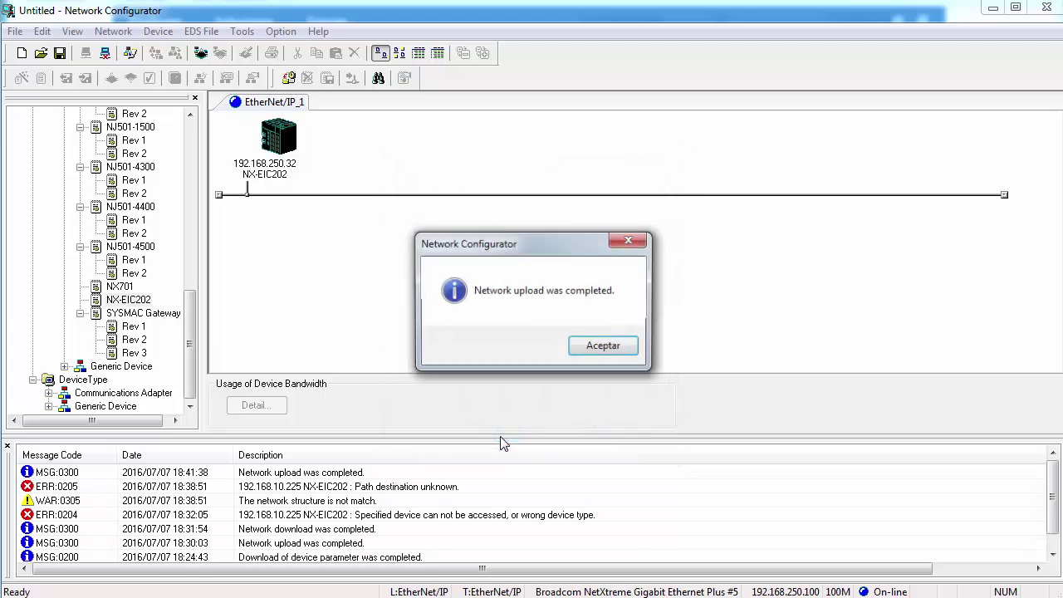
click(606, 346)
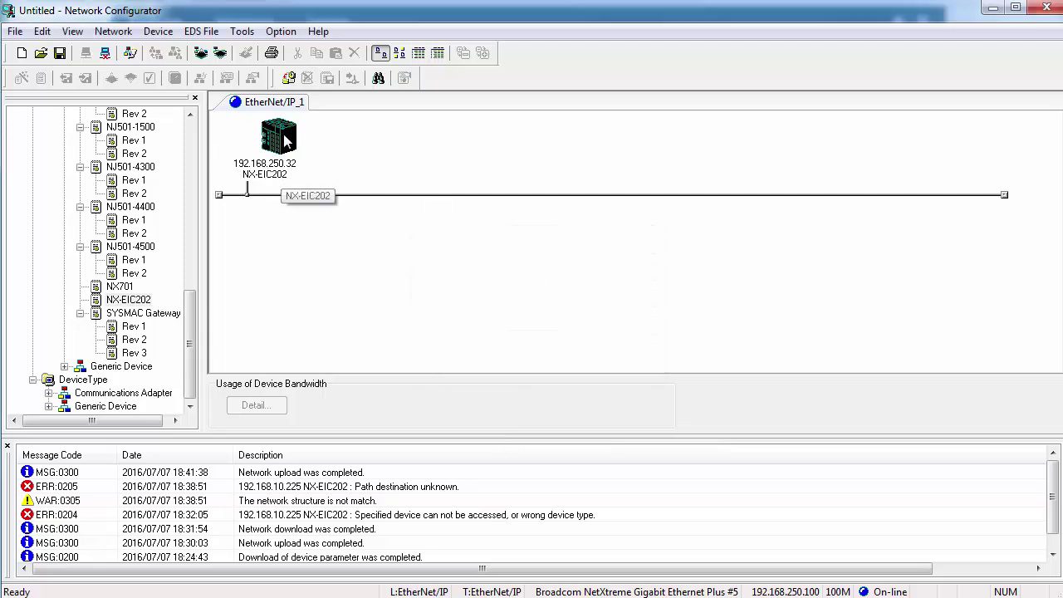
Step: In the TCP/IP configuration, set target 192.168.250.32 to IP address 192.168.10.30 with subnet mask 255.255.255.0 and write it to the device
click(285, 35)
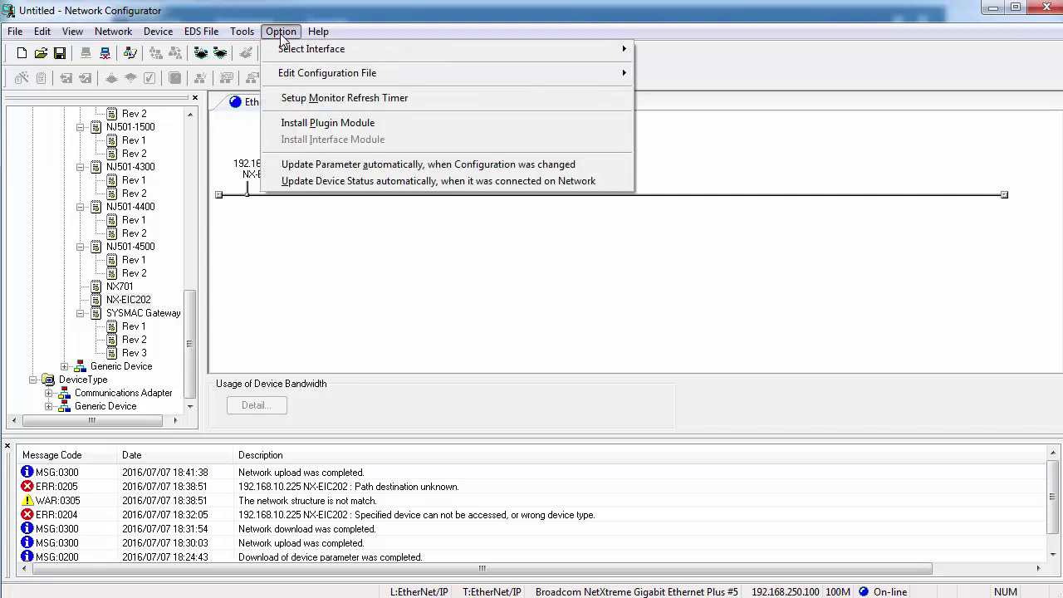
mouse_move(284, 60)
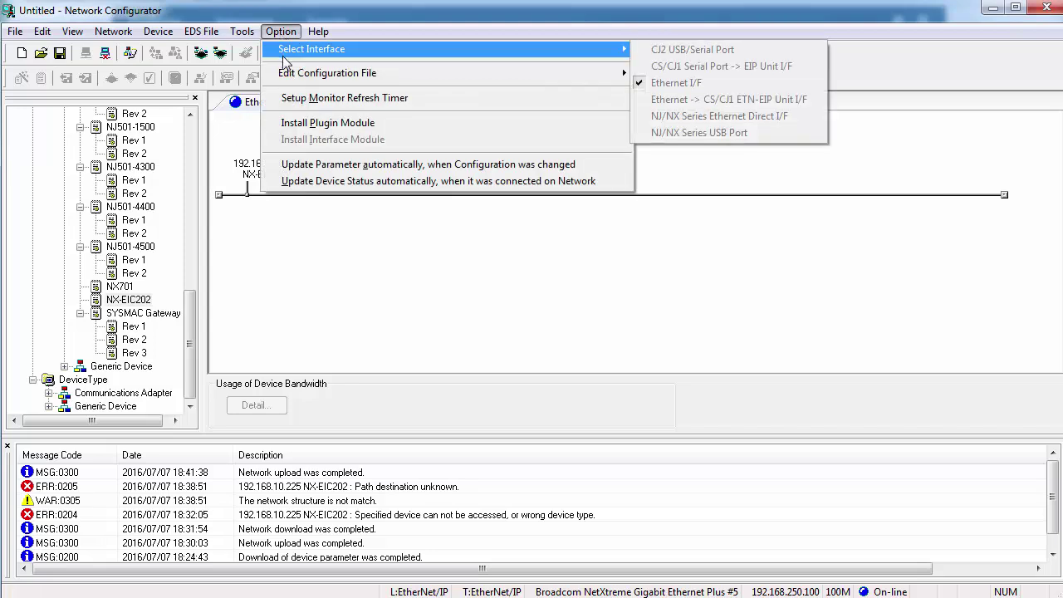
mouse_move(243, 31)
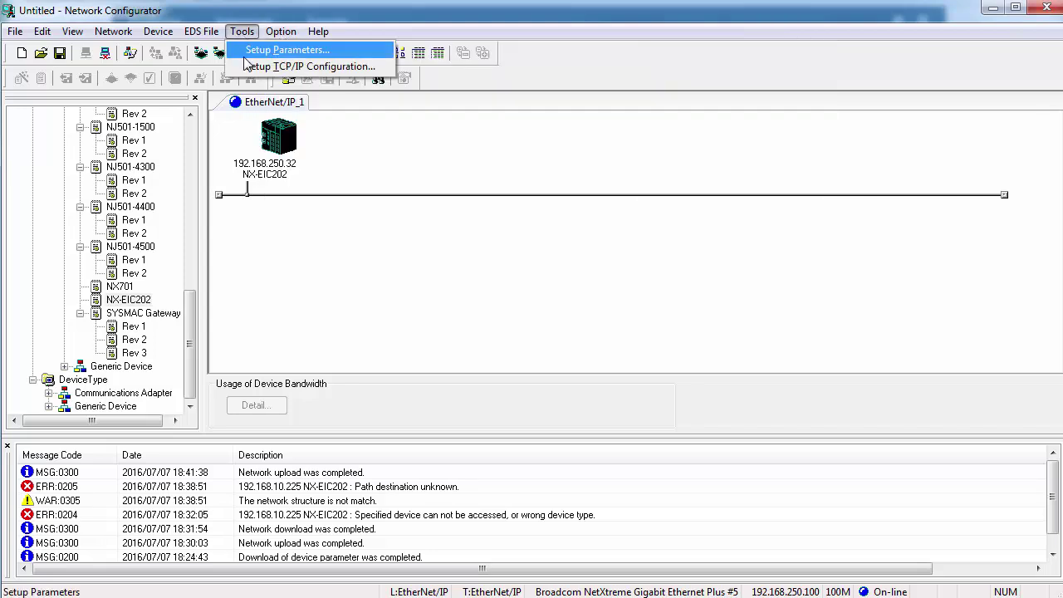
click(303, 67)
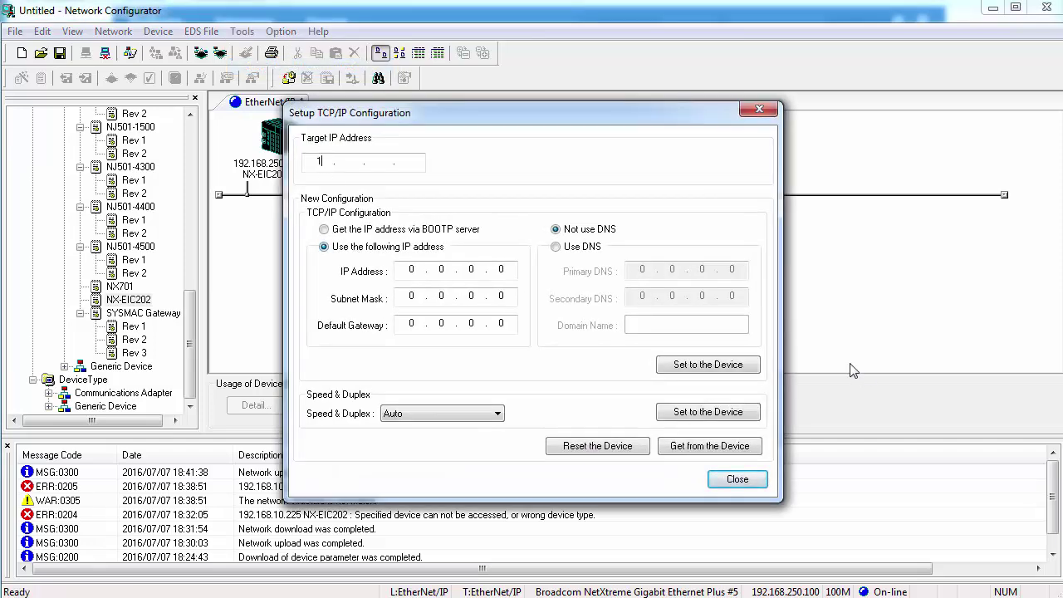
text(192 . 168 . 10)
drag(390, 162, 359, 165)
text(250 . 32)
click(409, 271)
text(192 . 168 . 10 . 30)
key(Tab)
text(255 . 255 . 255)
click(704, 367)
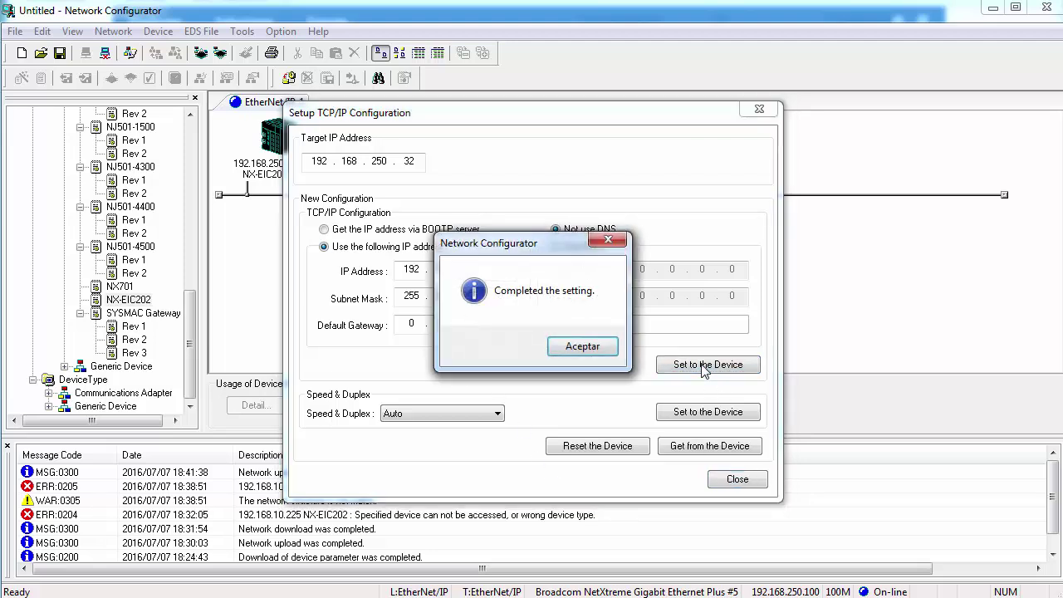
click(587, 349)
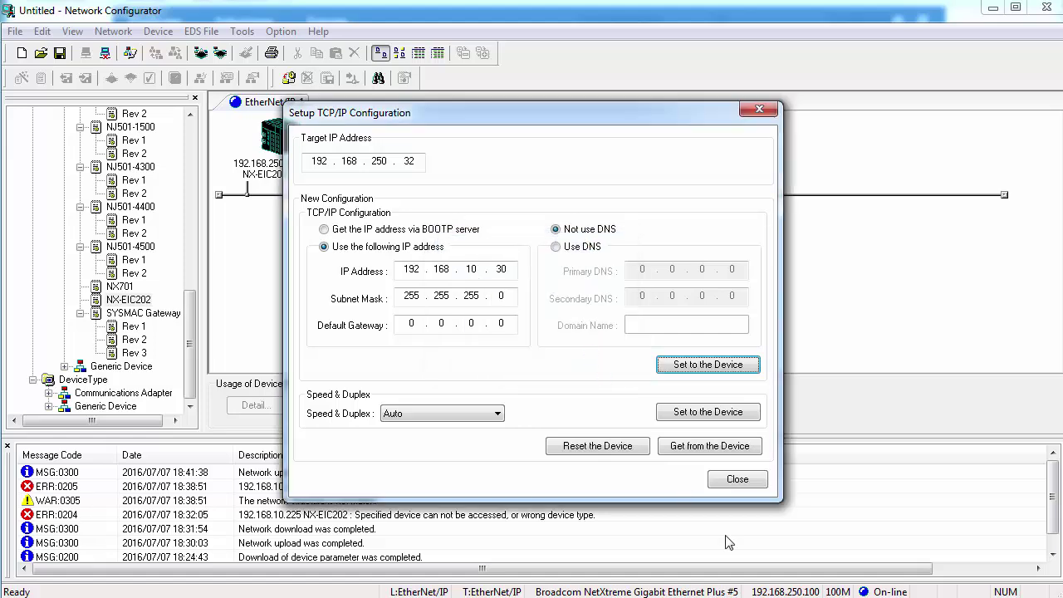
click(735, 481)
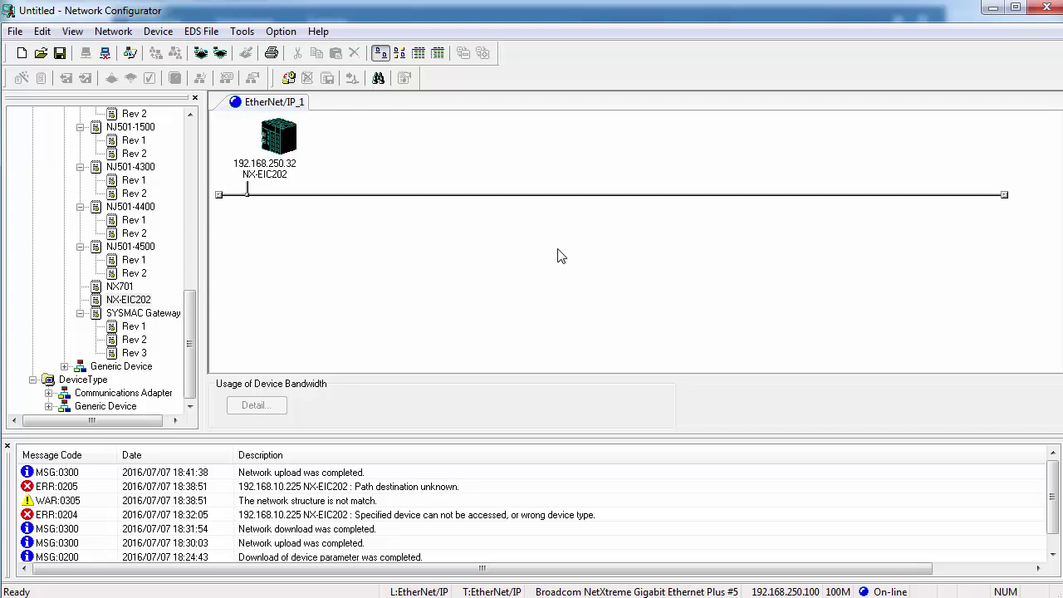
Step: In the Windows Network and Sharing Center, set Conexión de área local 5's TCP/IPv4 to obtain its IP address automatically, and return to Network Configurator
key(alt+Tab)
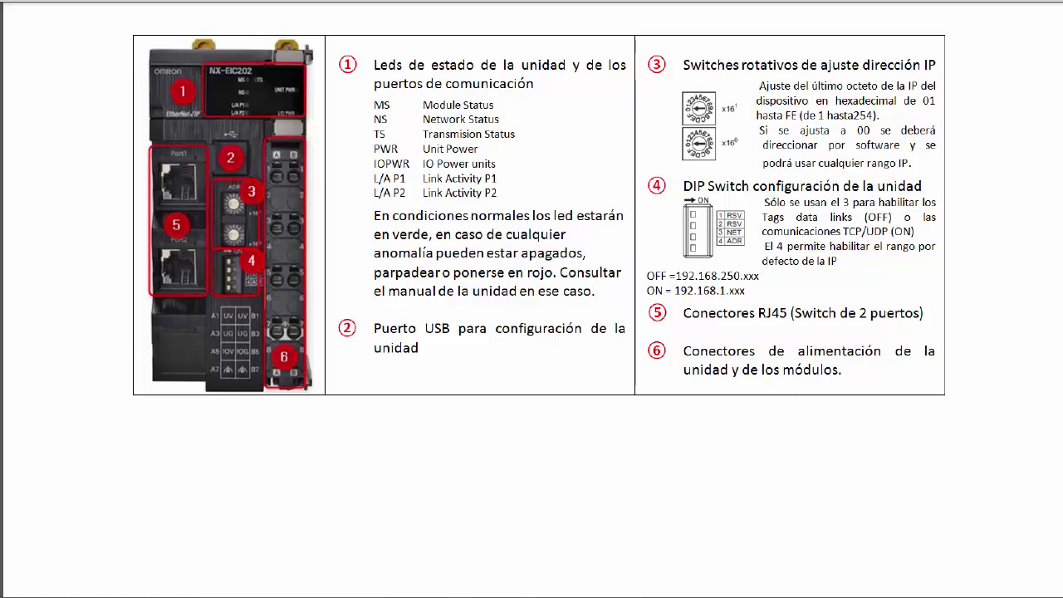
key(alt+Tab)
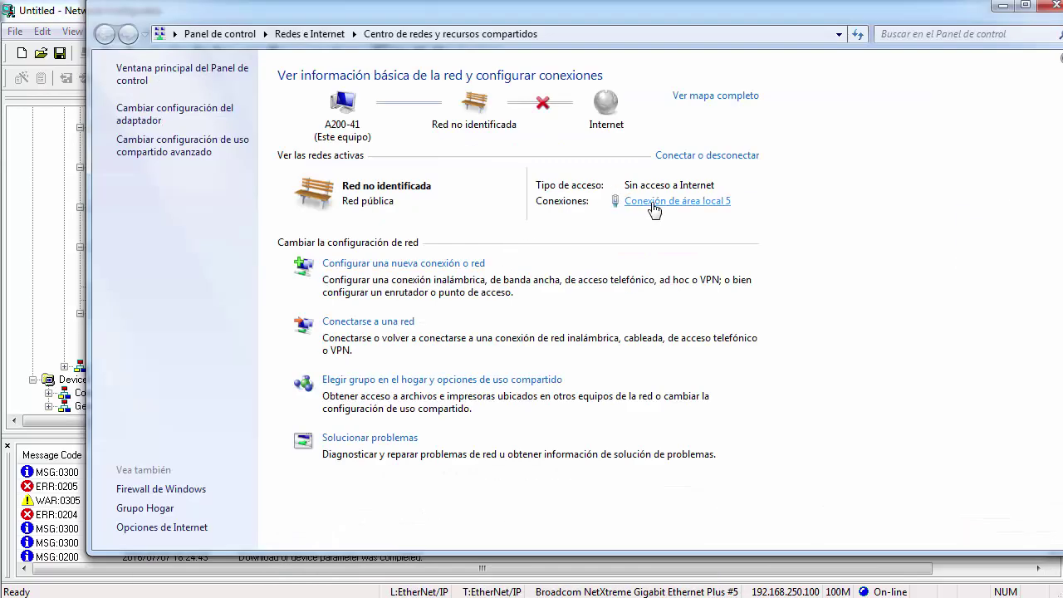
click(652, 204)
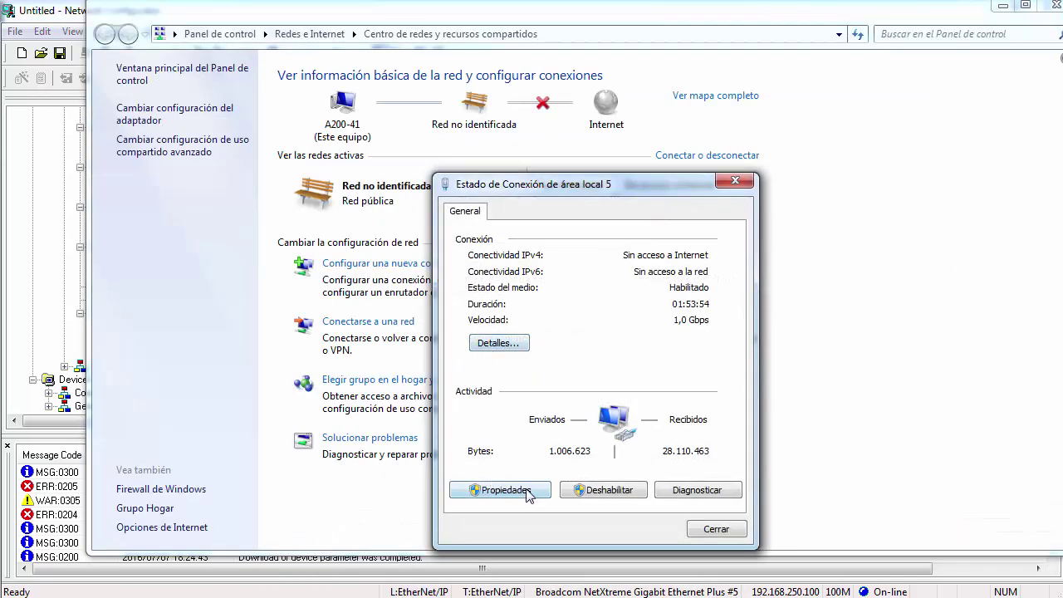
click(505, 490)
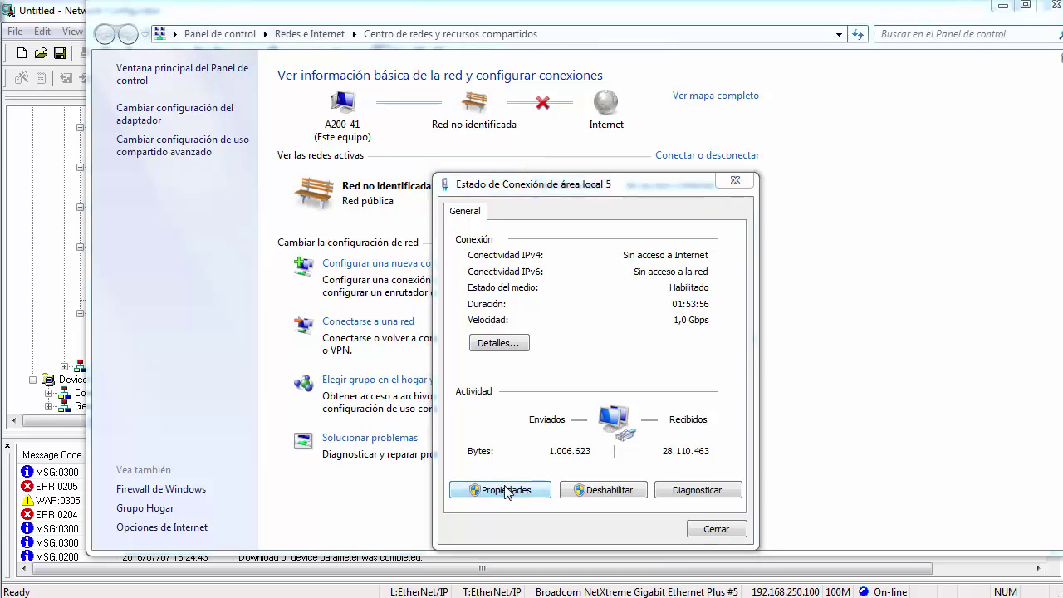
click(505, 490)
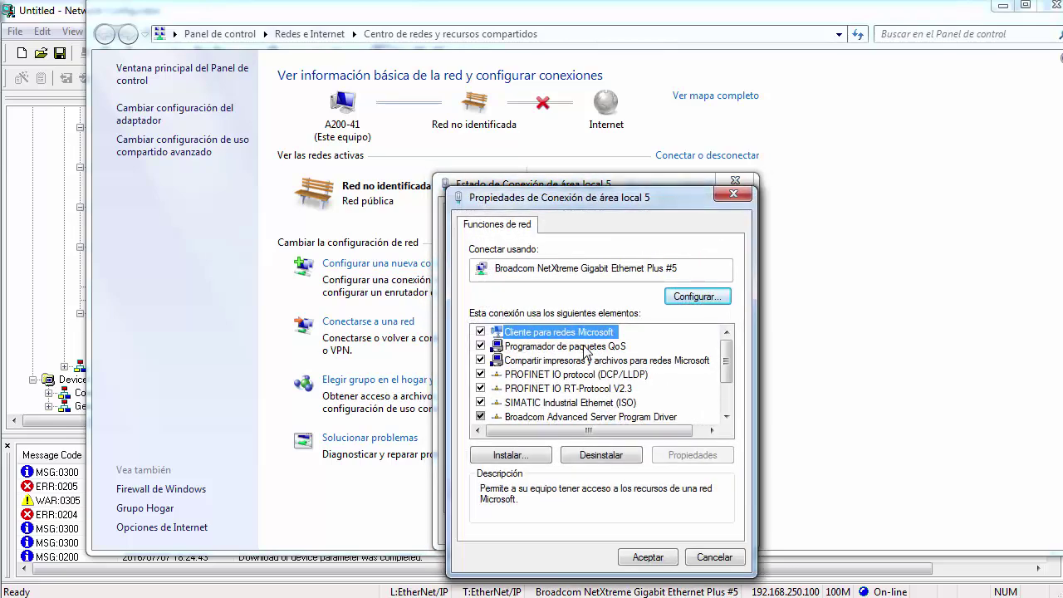
drag(722, 357, 723, 384)
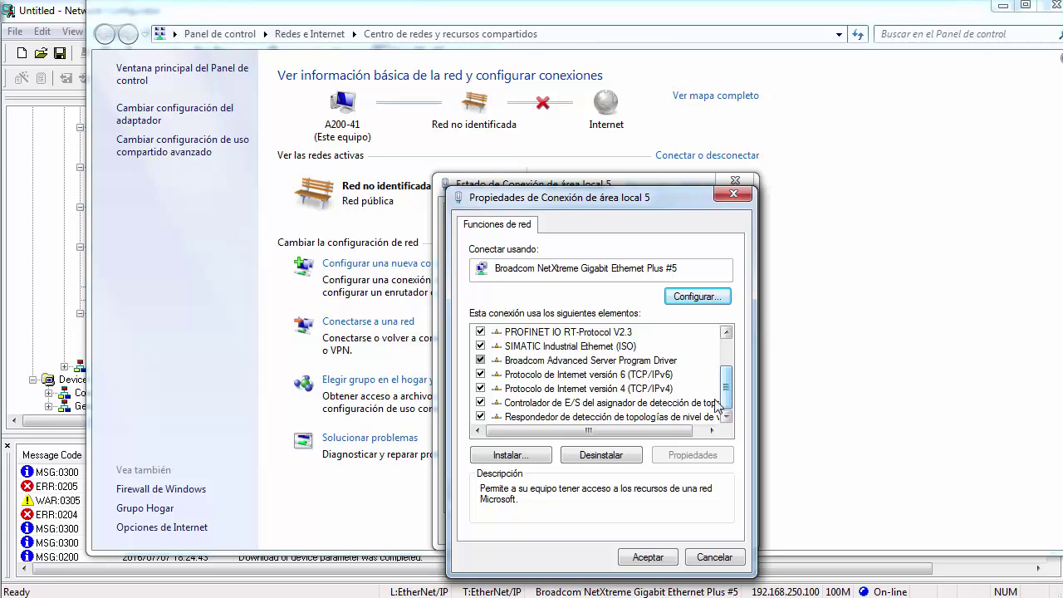
click(540, 388)
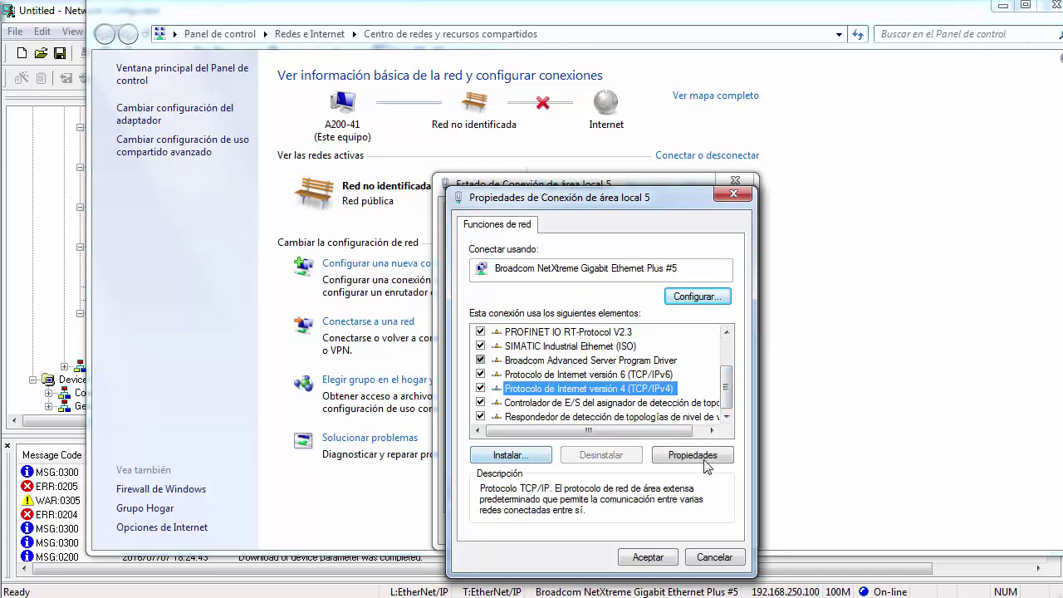
click(693, 456)
click(510, 362)
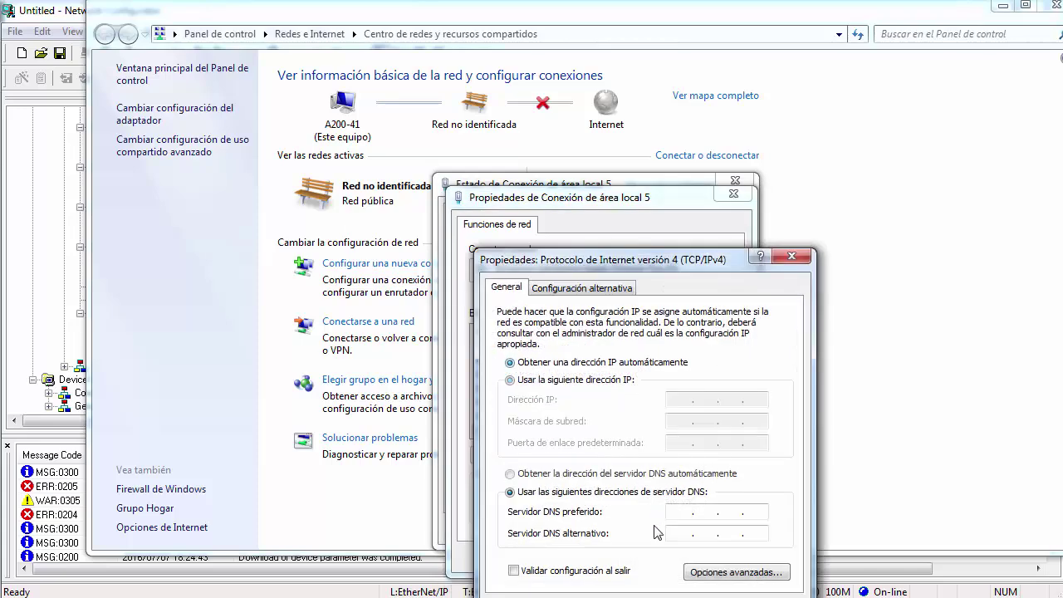
key(Return)
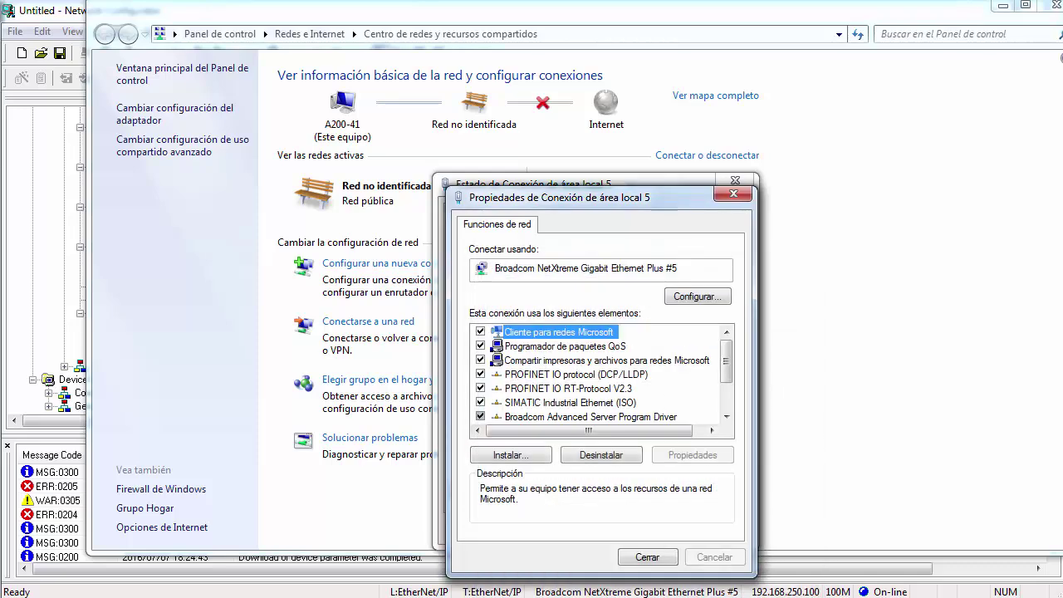
click(650, 558)
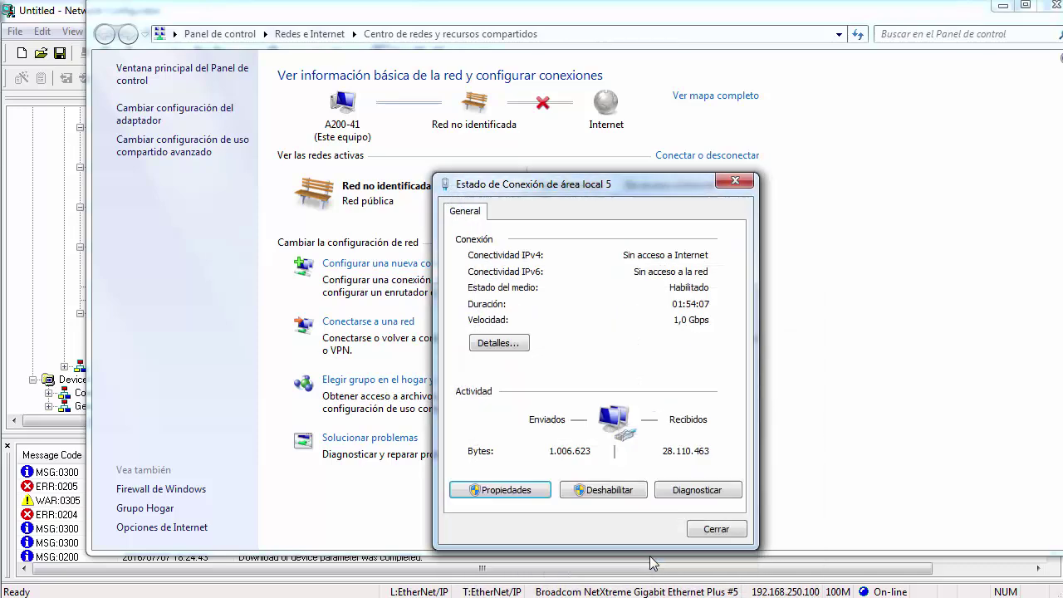
click(718, 530)
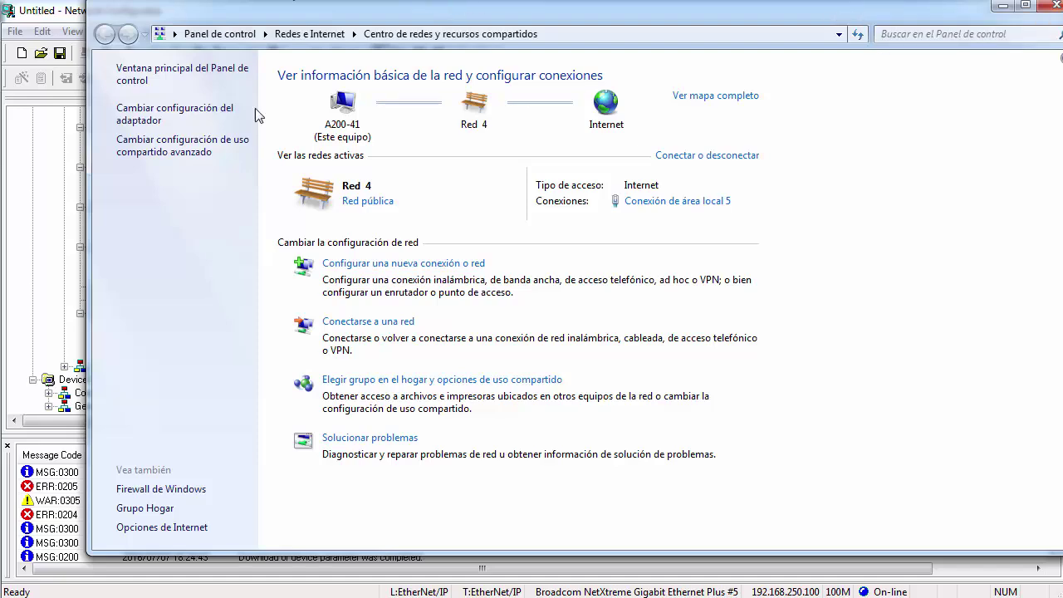
key(alt+F4)
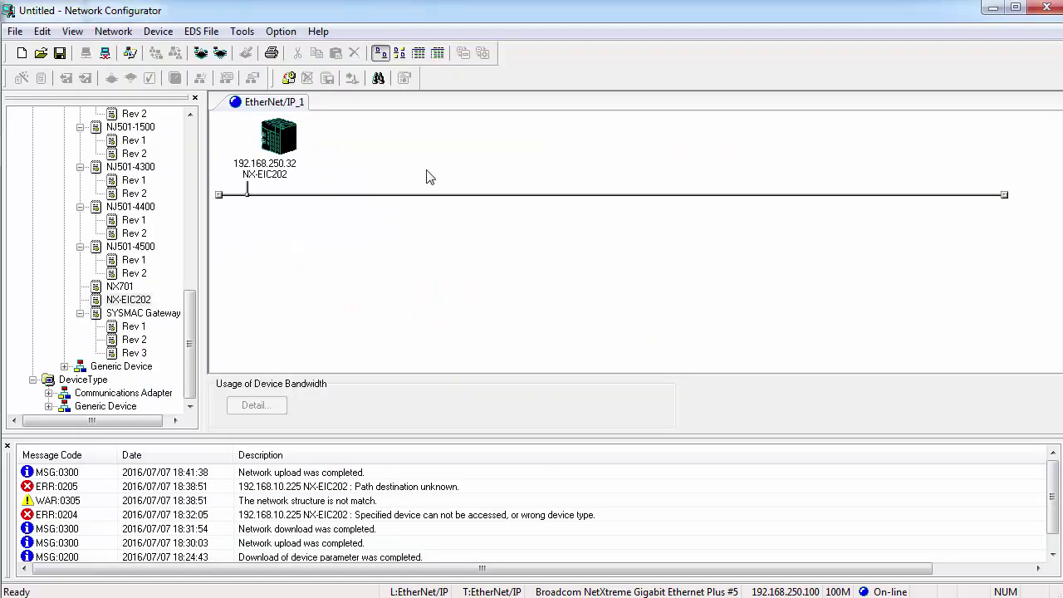
Step: Change the node address of the NX-EIC202 device on the EtherNet/IP_1 network to 192.168.10.30
click(270, 141)
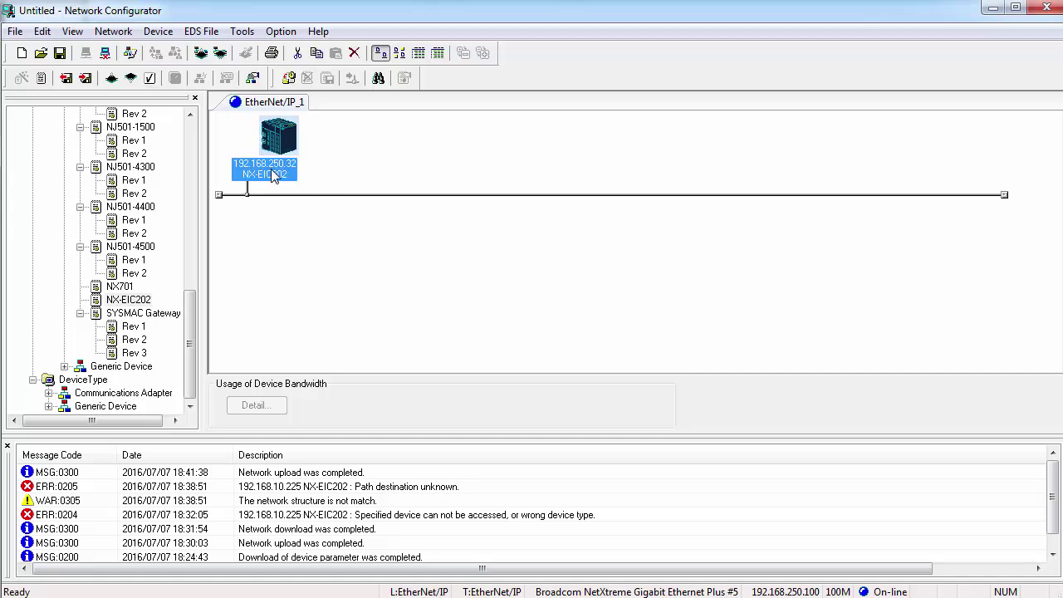
right_click(279, 148)
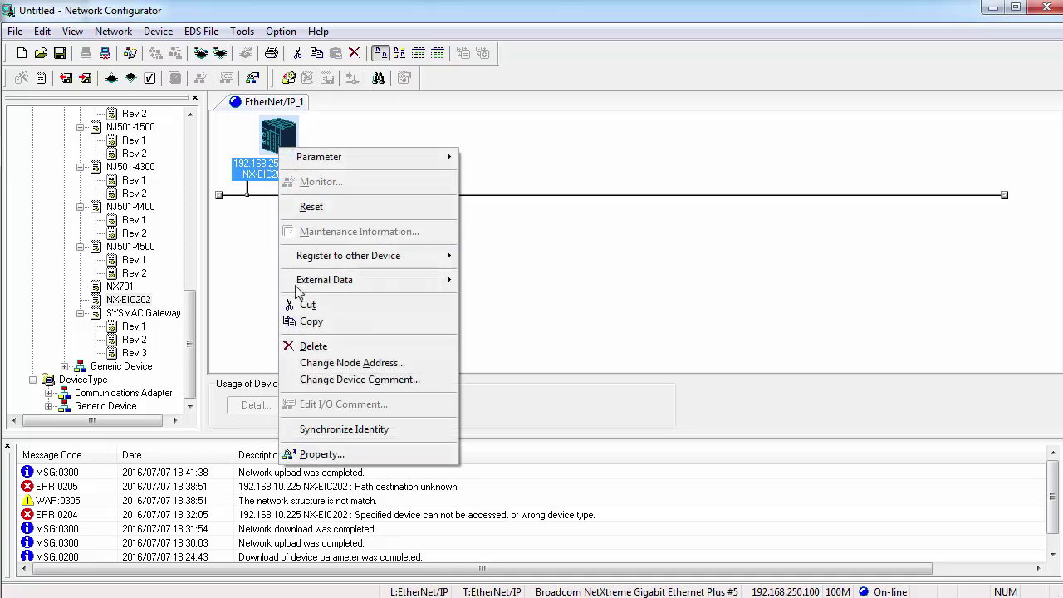
click(349, 362)
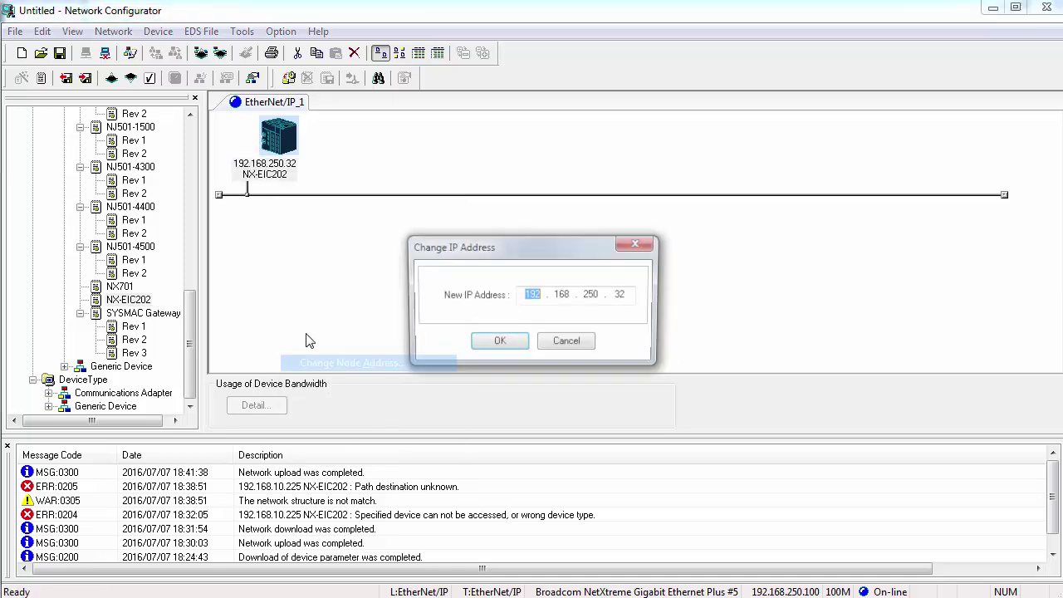
double_click(593, 297)
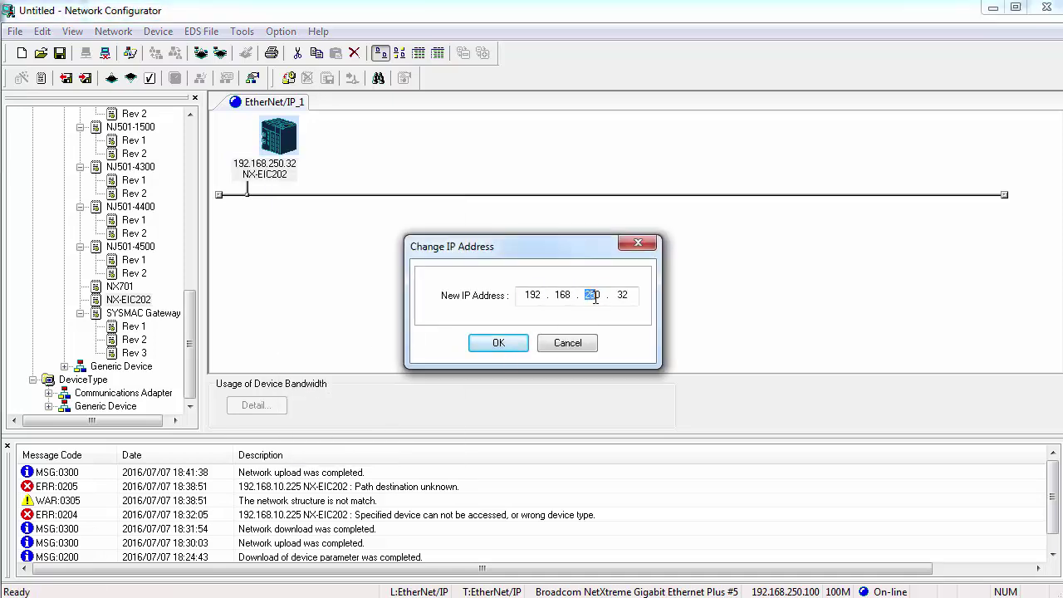
text(10)
double_click(623, 297)
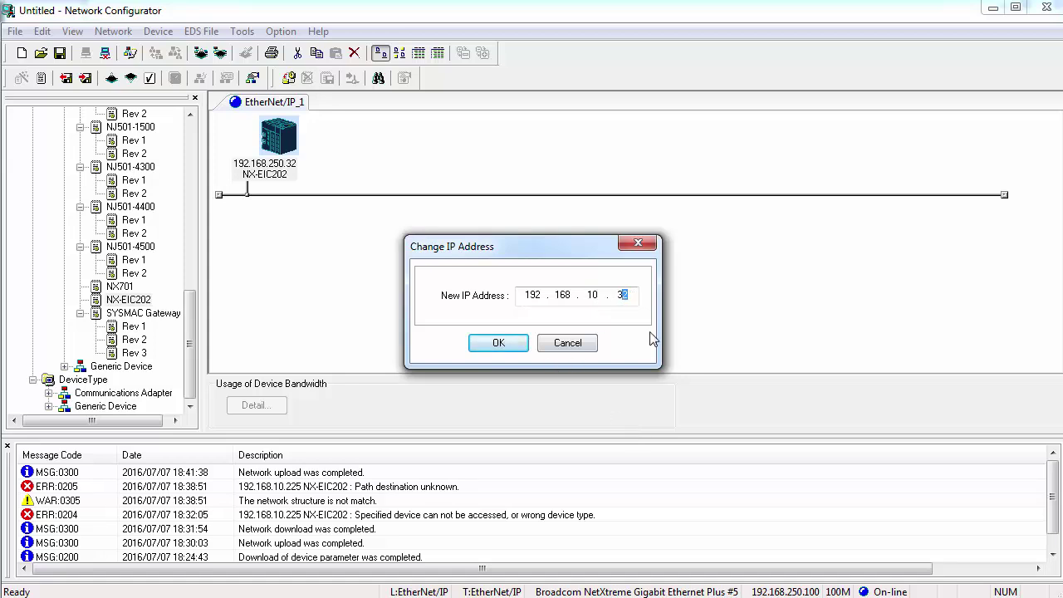
text(30)
click(473, 343)
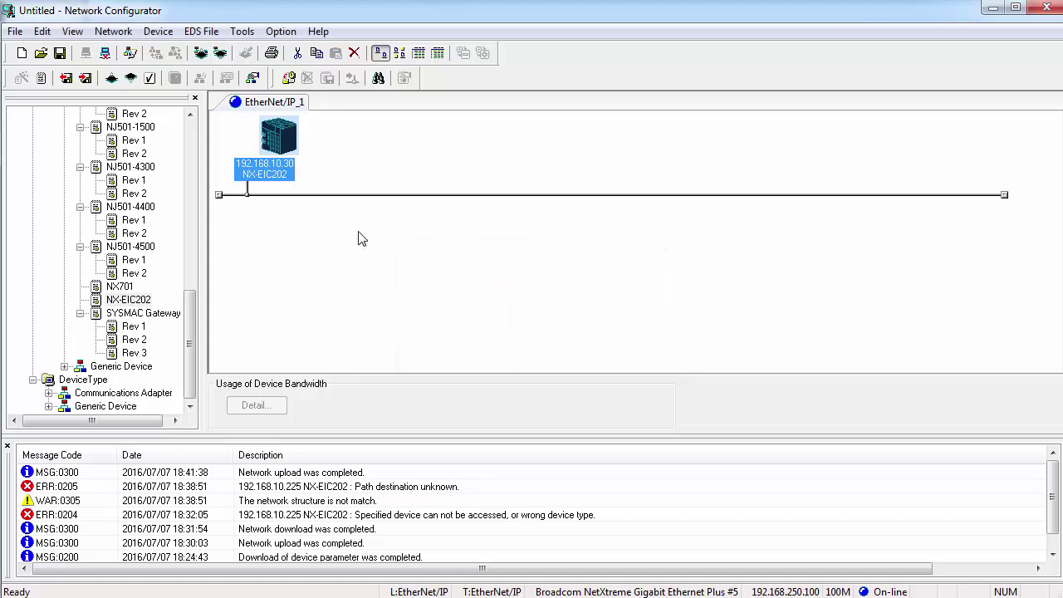
Step: Restart the online connection, refresh the network port list to browse for devices under TCP:2, and connect
click(85, 53)
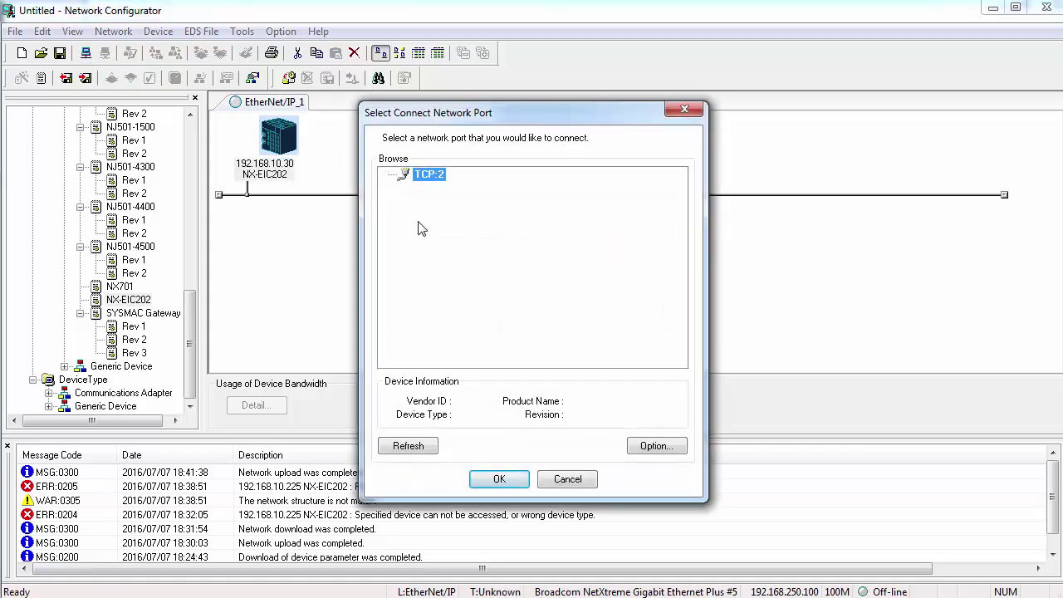
click(410, 446)
click(563, 438)
click(417, 447)
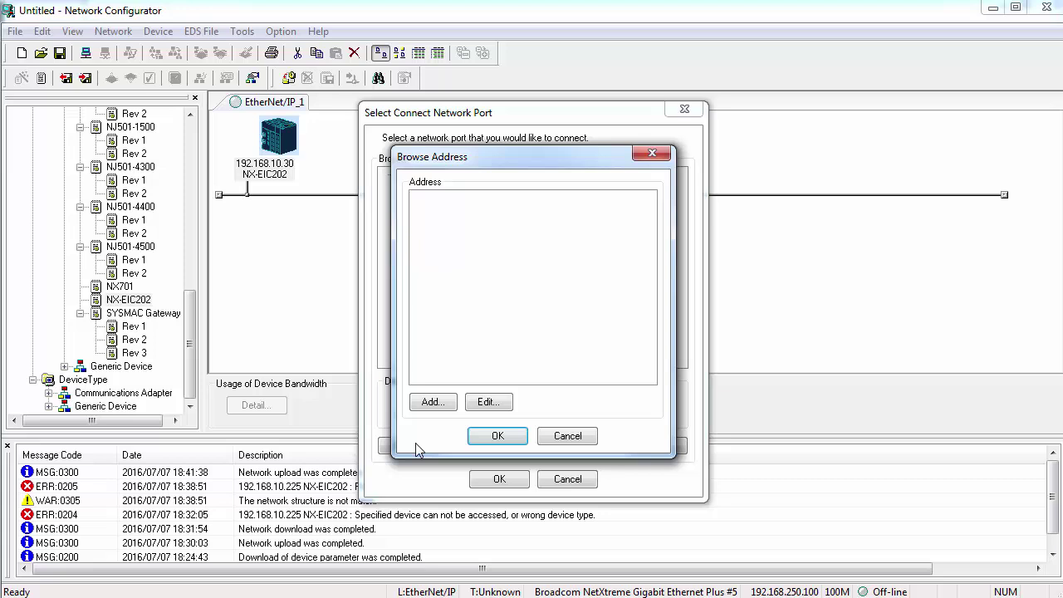
click(520, 434)
click(674, 411)
click(567, 436)
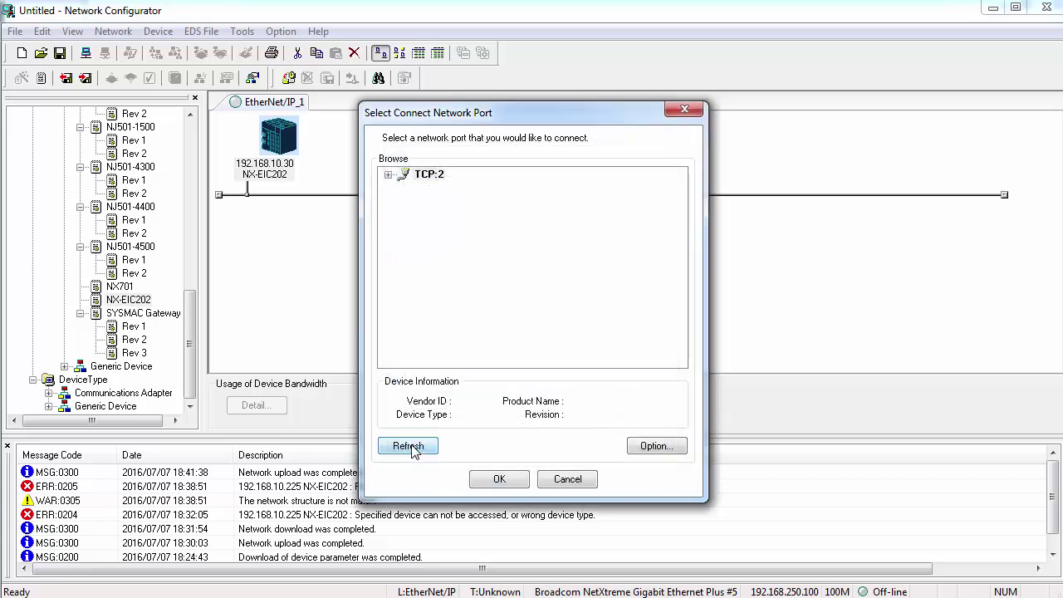
click(409, 448)
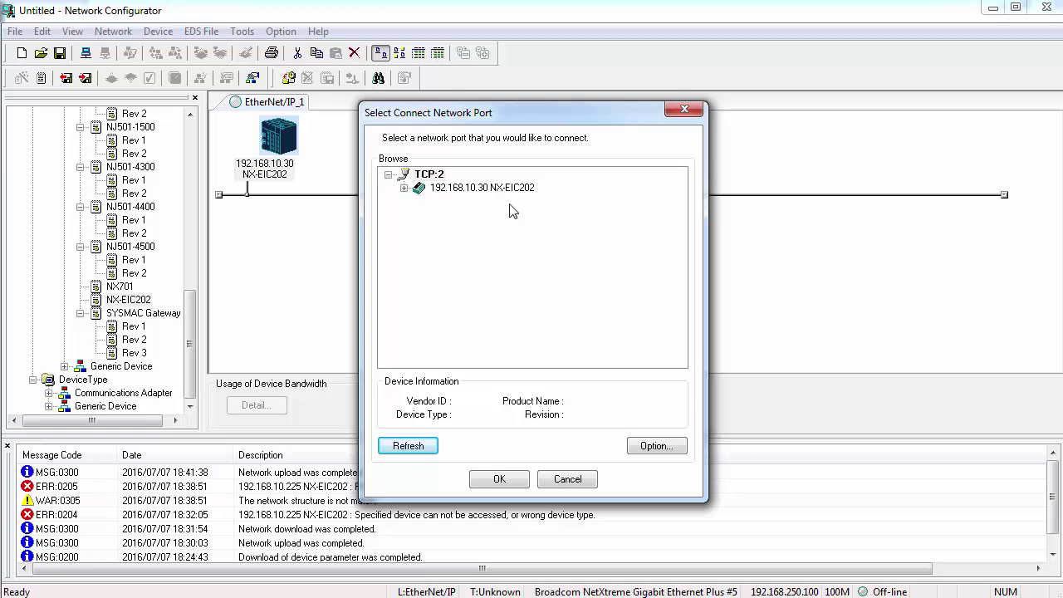
click(499, 479)
click(498, 375)
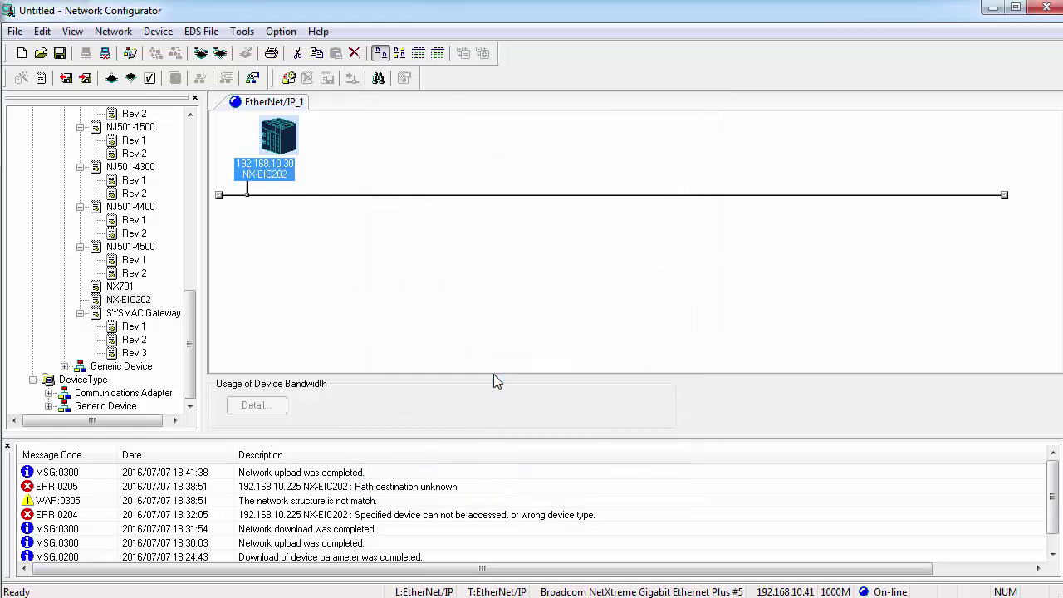
Step: Download the EtherNet/IP_1 network configuration to the NX-EIC202 and dismiss the completion notice
click(221, 53)
click(603, 352)
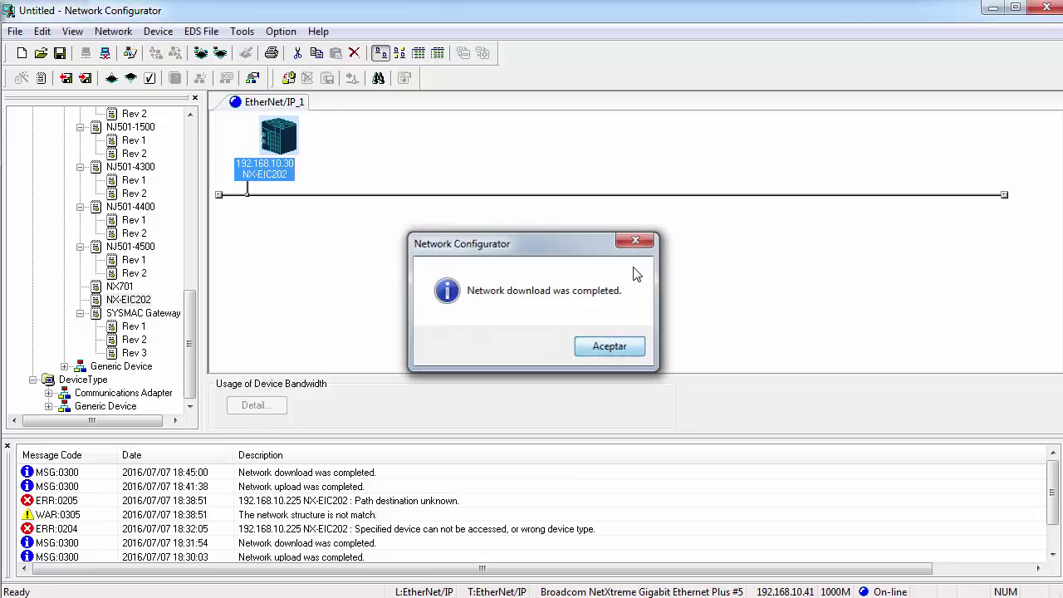
key(Return)
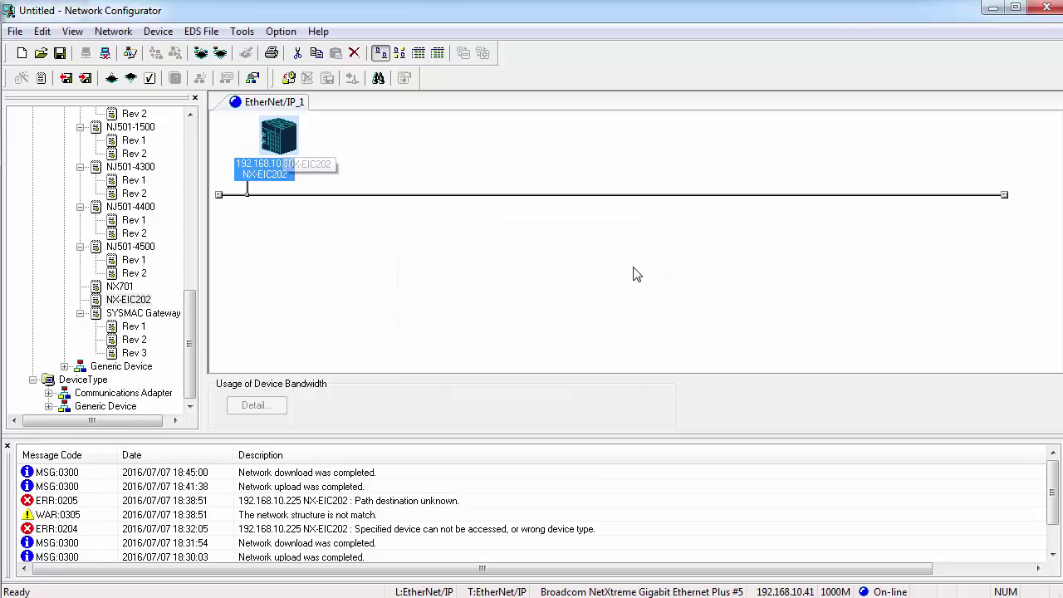